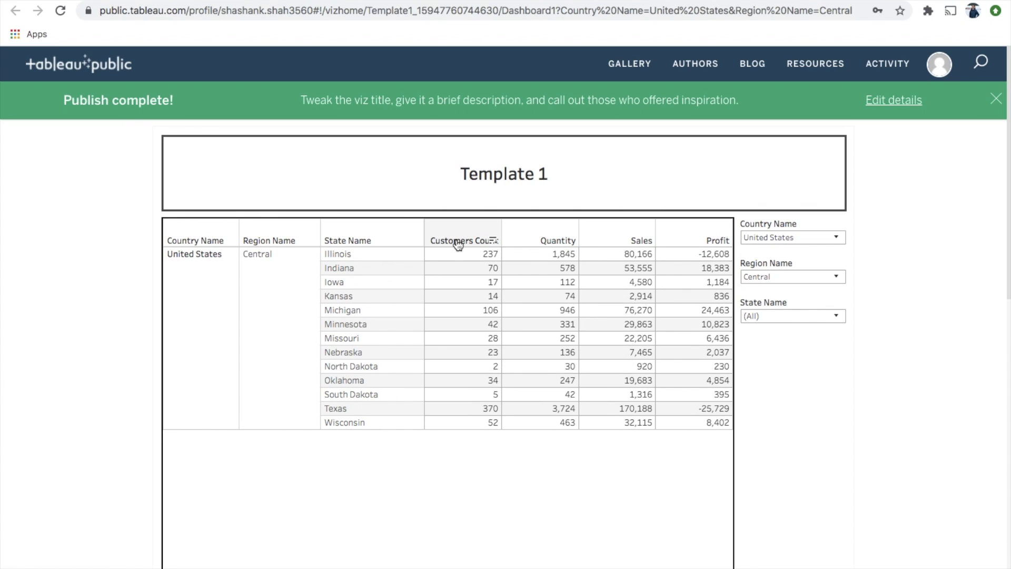
Review the published Template 1 table and its Country Name filter options, and reset the Region Name filter to (All)
{"action": "mouse_move", "coordinate": [458, 272]}
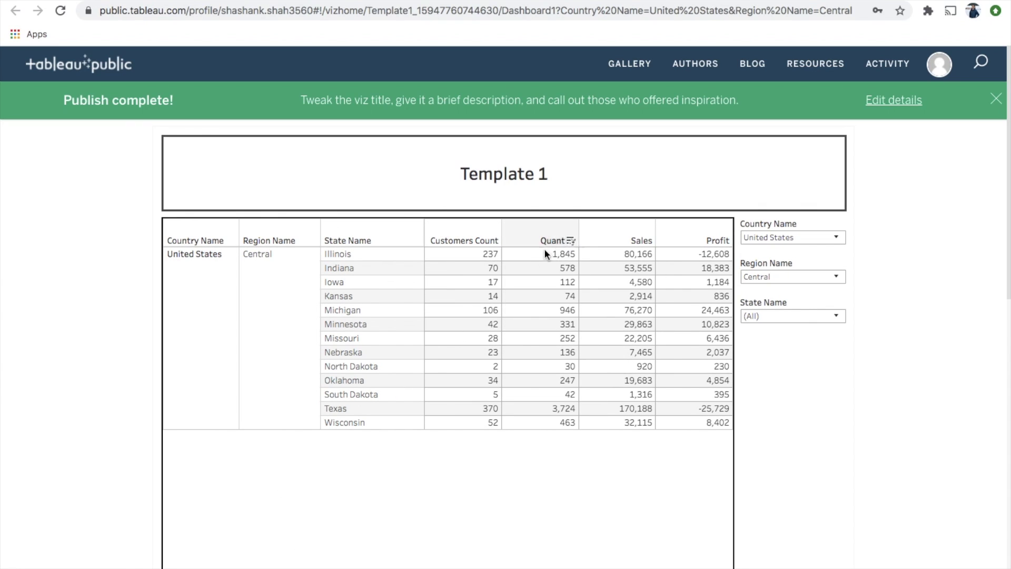
{"action": "mouse_move", "coordinate": [719, 255]}
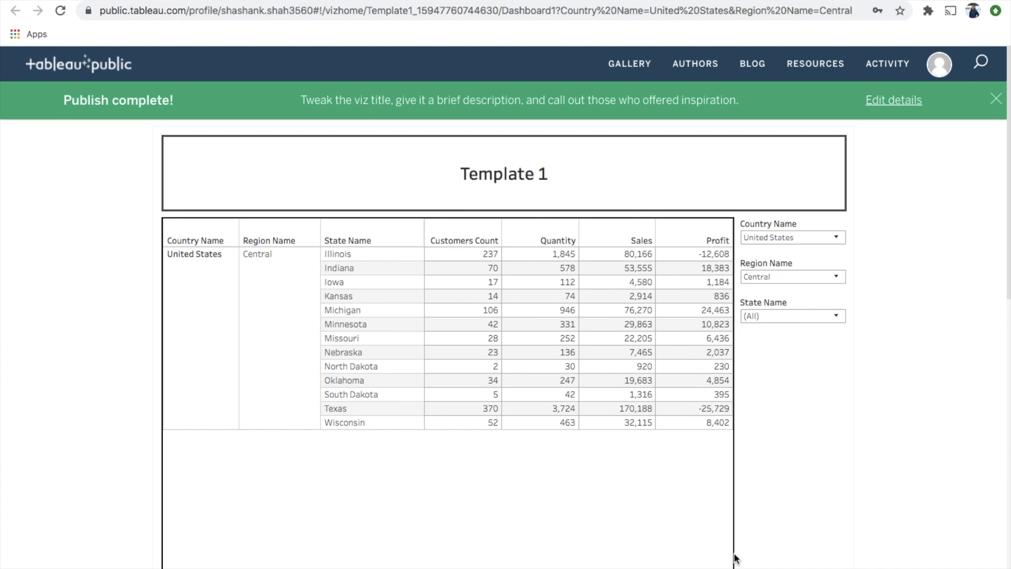
{"action": "left_click", "coordinate": [835, 237]}
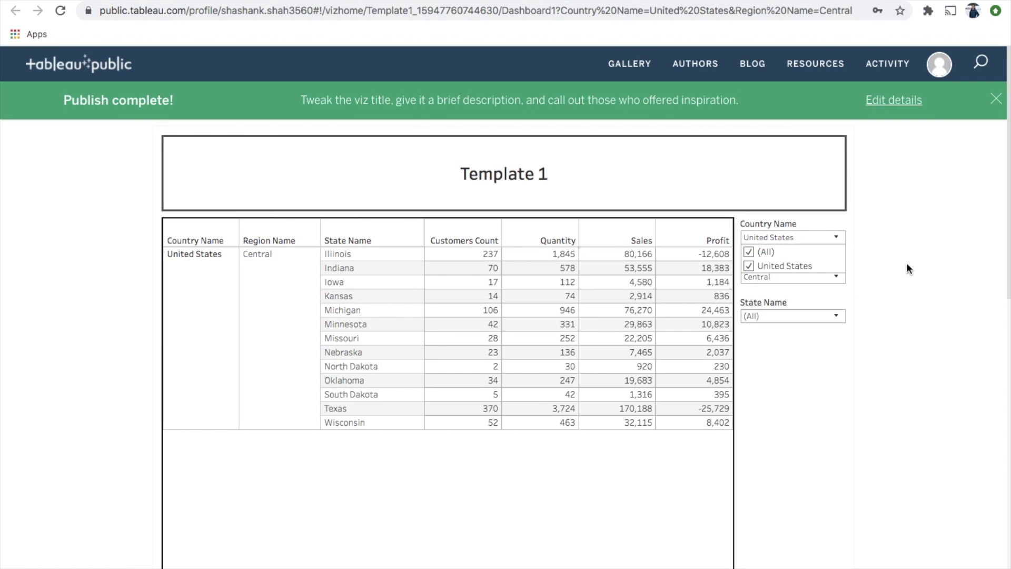
{"action": "left_click", "coordinate": [779, 387]}
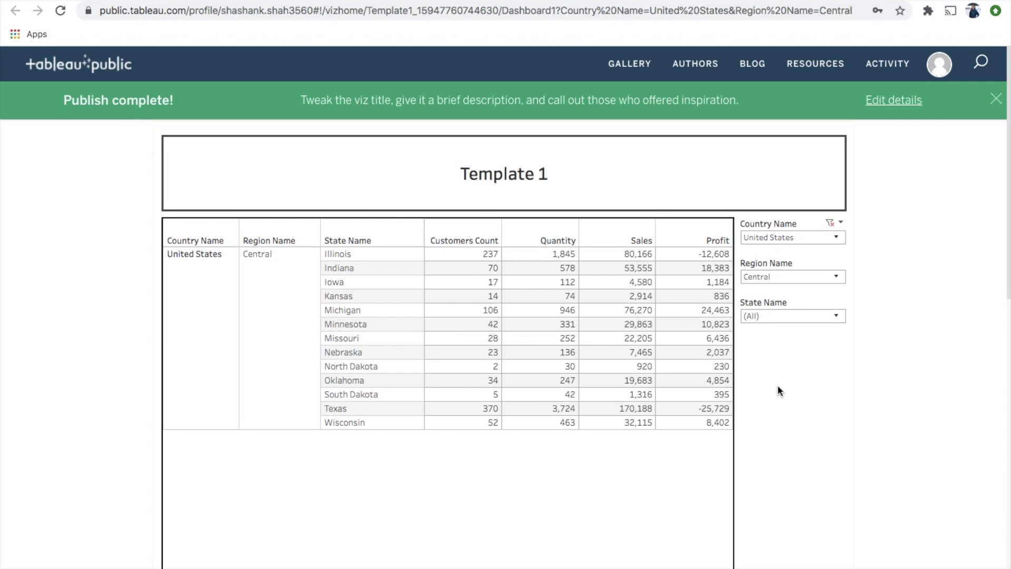
{"action": "left_click", "coordinate": [831, 223]}
{"action": "left_click", "coordinate": [831, 263]}
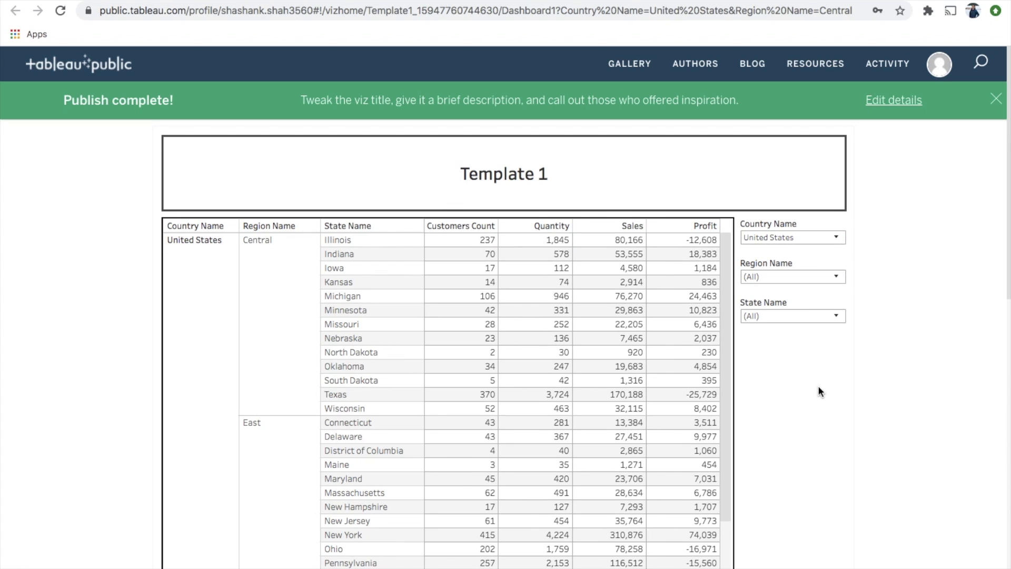
{"action": "left_click", "coordinate": [836, 238]}
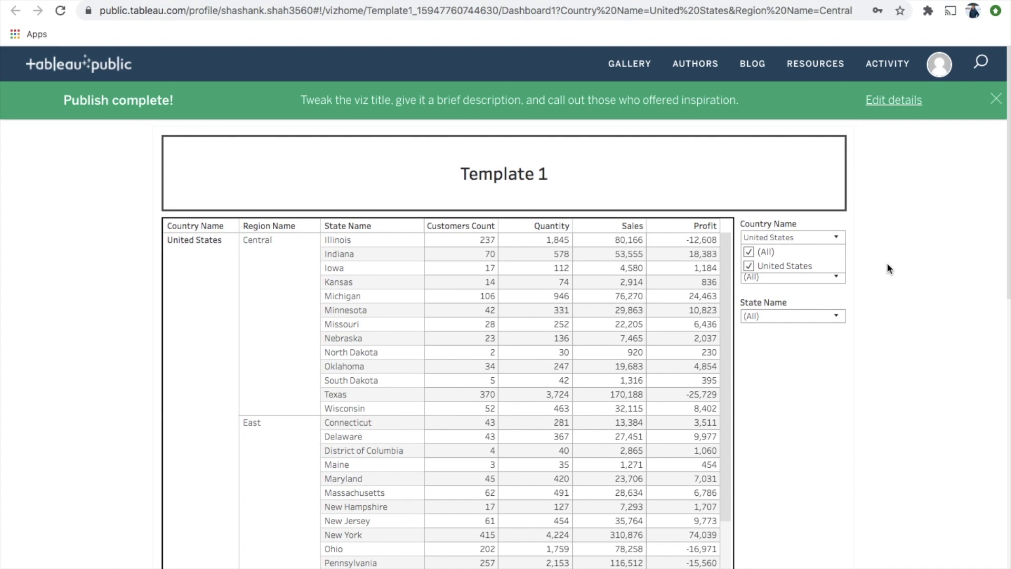
{"action": "left_click", "coordinate": [837, 238]}
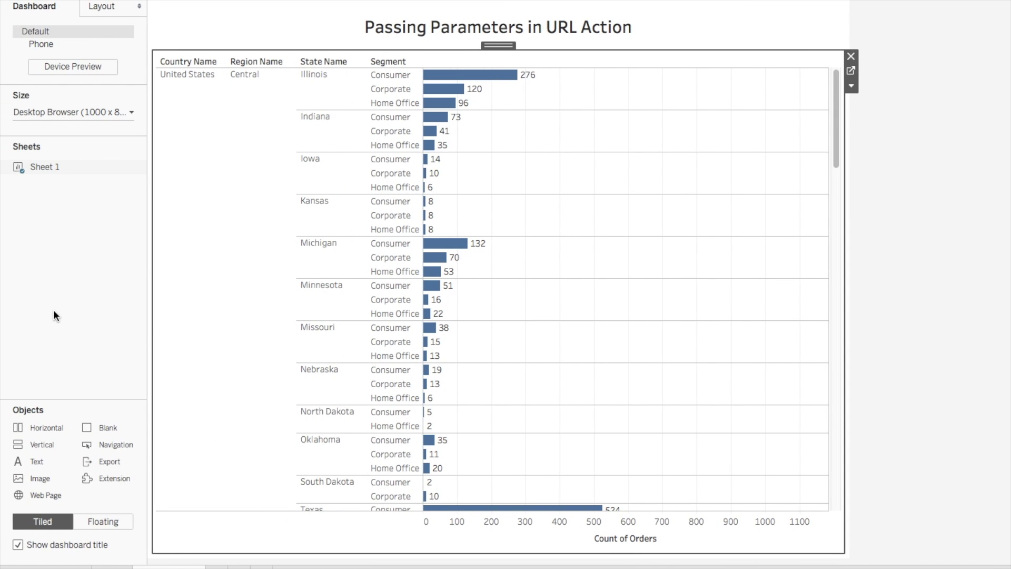
Compare the Passing Parameters in URL Action dashboard in Tableau Desktop with the published Template 1 table in the browser
{"action": "left_click", "coordinate": [54, 311]}
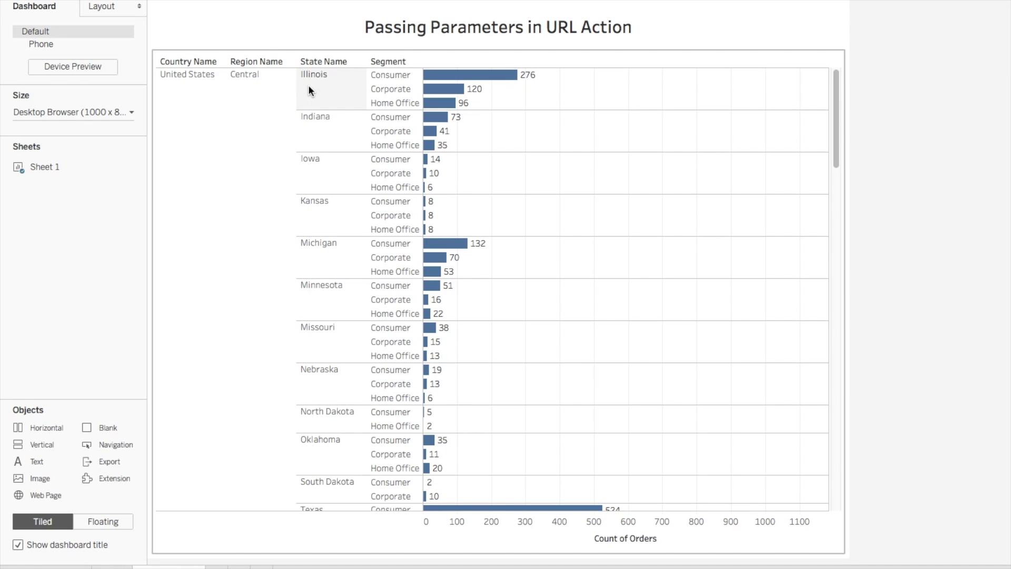
{"action": "left_click", "coordinate": [264, 93]}
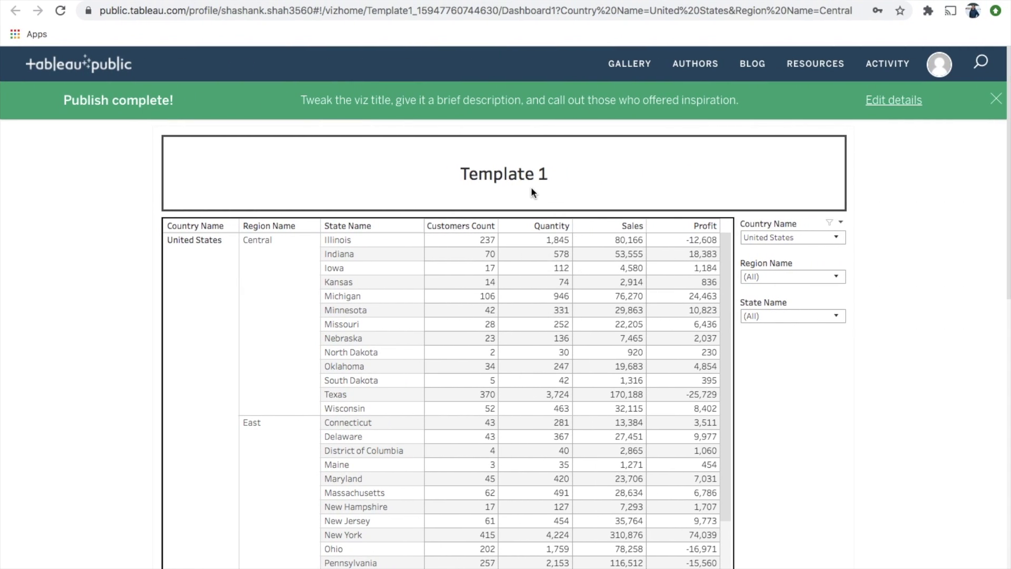
{"action": "key", "text": "ctrl+Left"}
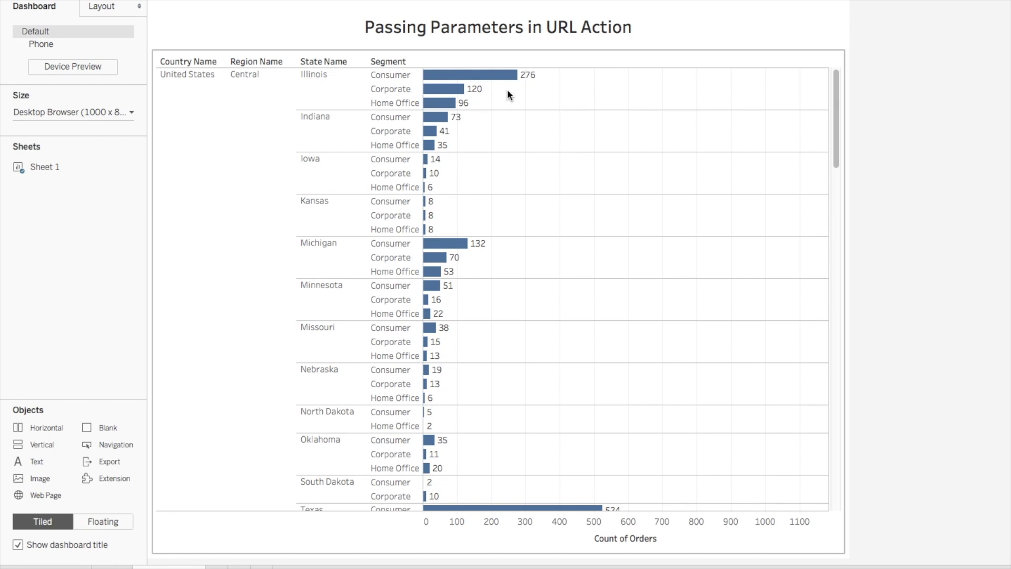
{"action": "mouse_move", "coordinate": [508, 80]}
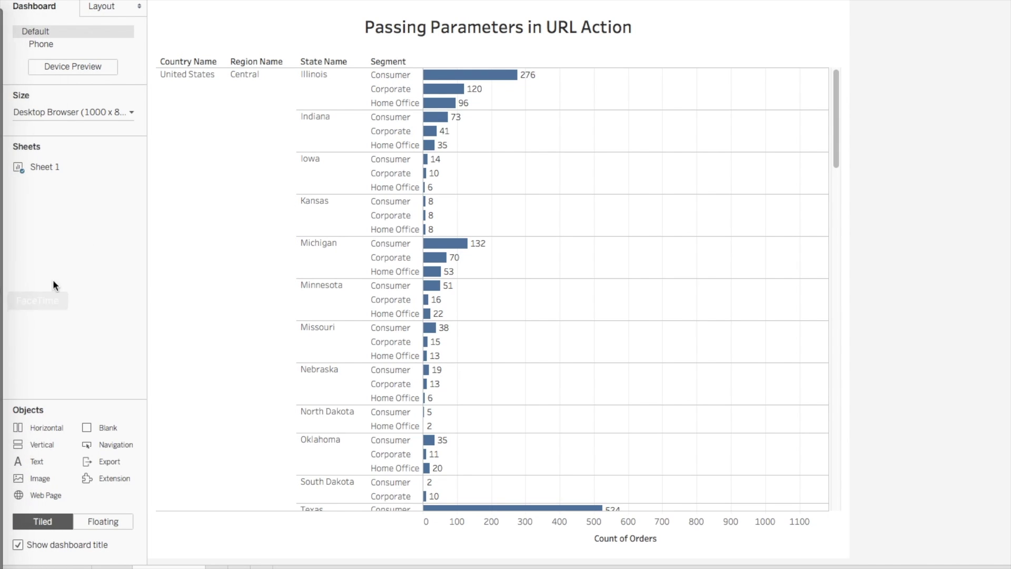
{"action": "left_click", "coordinate": [254, 102]}
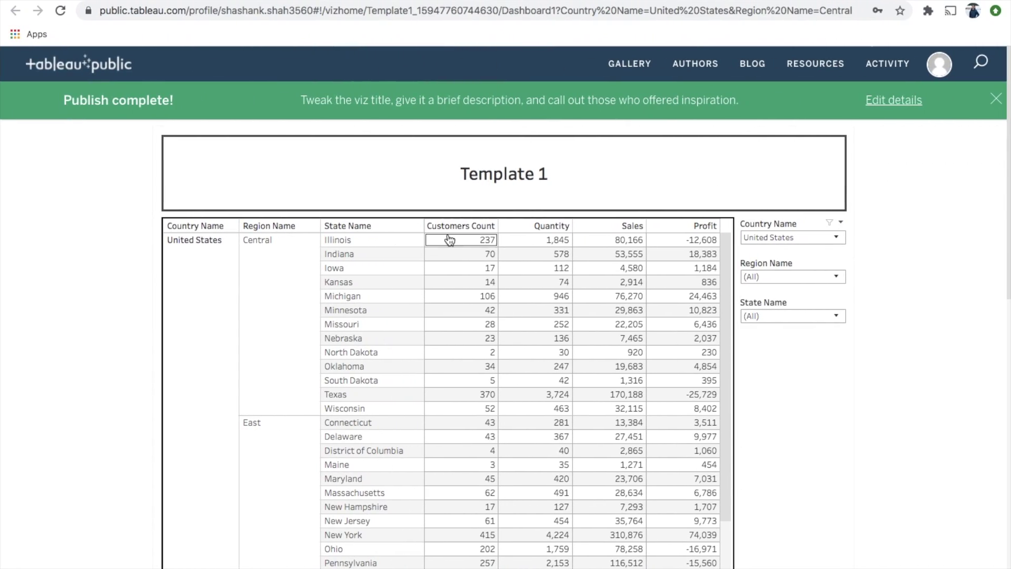
{"action": "key", "text": "ctrl+Left"}
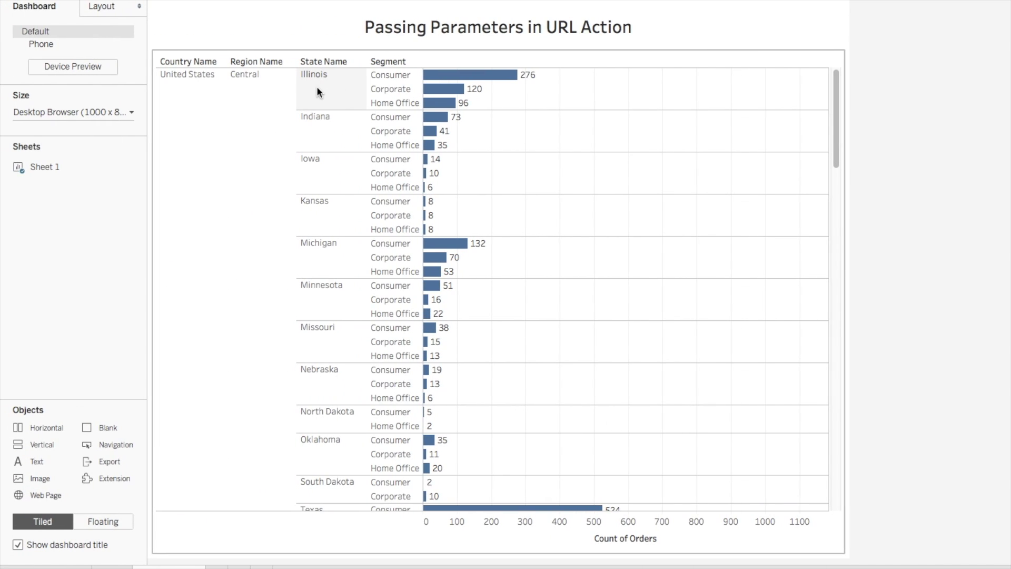
{"action": "key", "text": "ctrl+Right"}
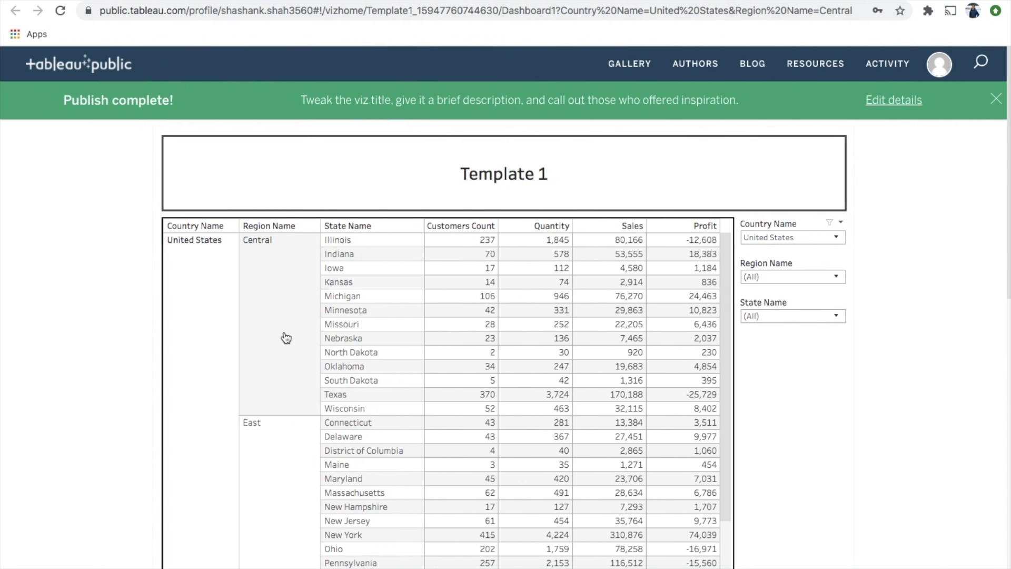
{"action": "mouse_move", "coordinate": [461, 296]}
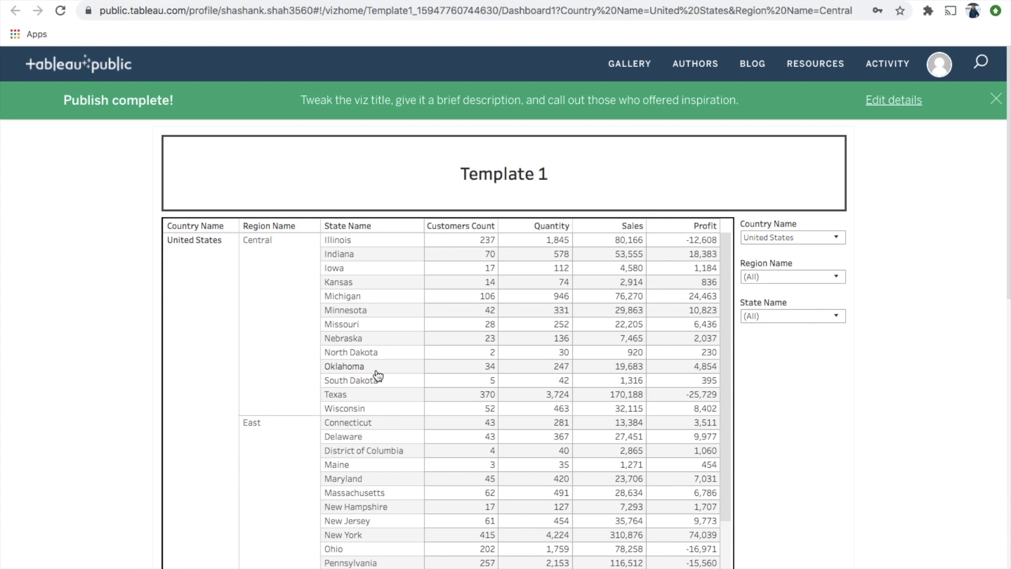
Switch back to Tableau Desktop and remove the existing Passing Parameter action from the dashboard's actions
{"action": "key", "text": "ctrl+Left"}
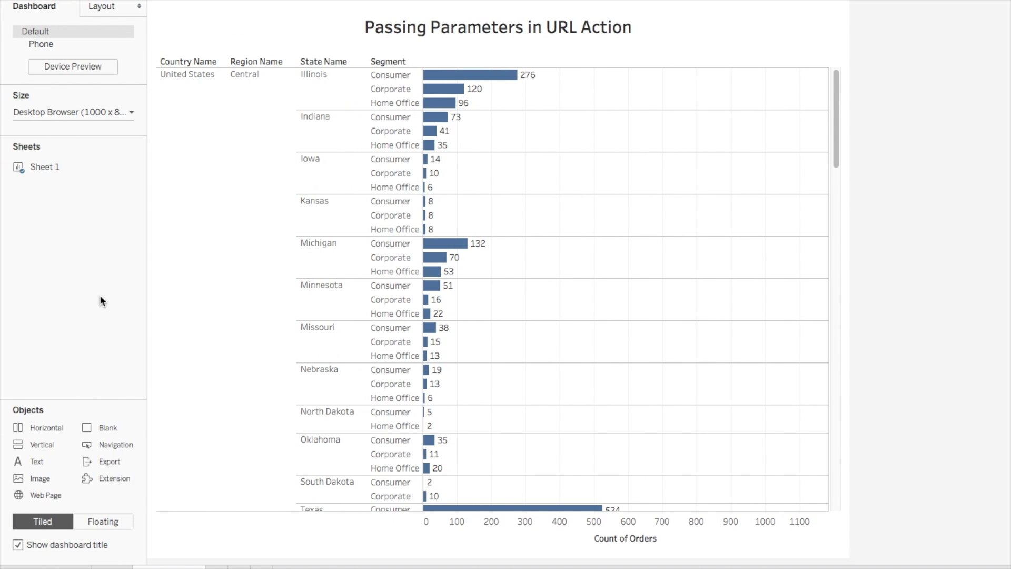
{"action": "left_click", "coordinate": [267, 93]}
{"action": "left_click", "coordinate": [178, 113]}
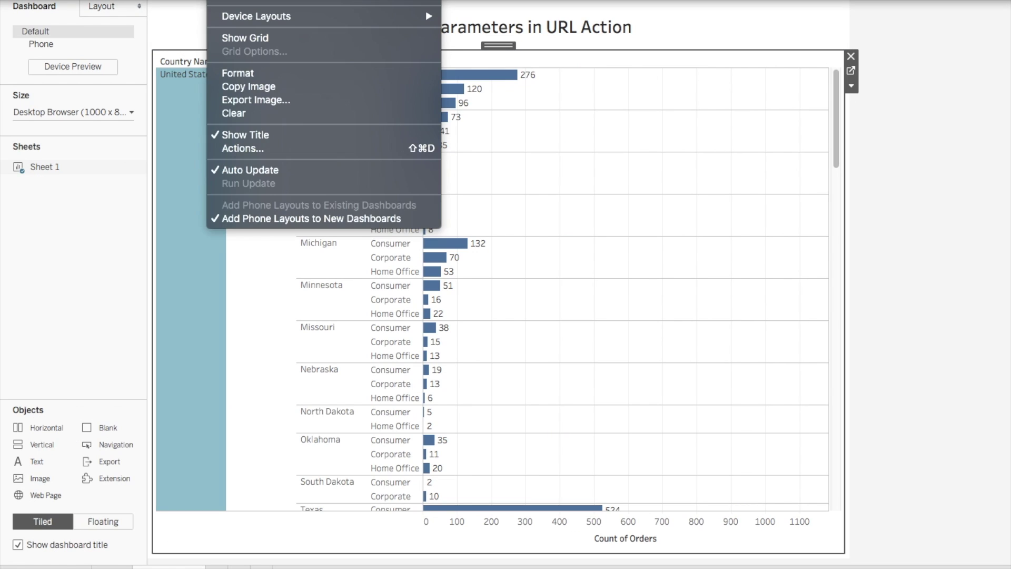
{"action": "left_click", "coordinate": [261, 153]}
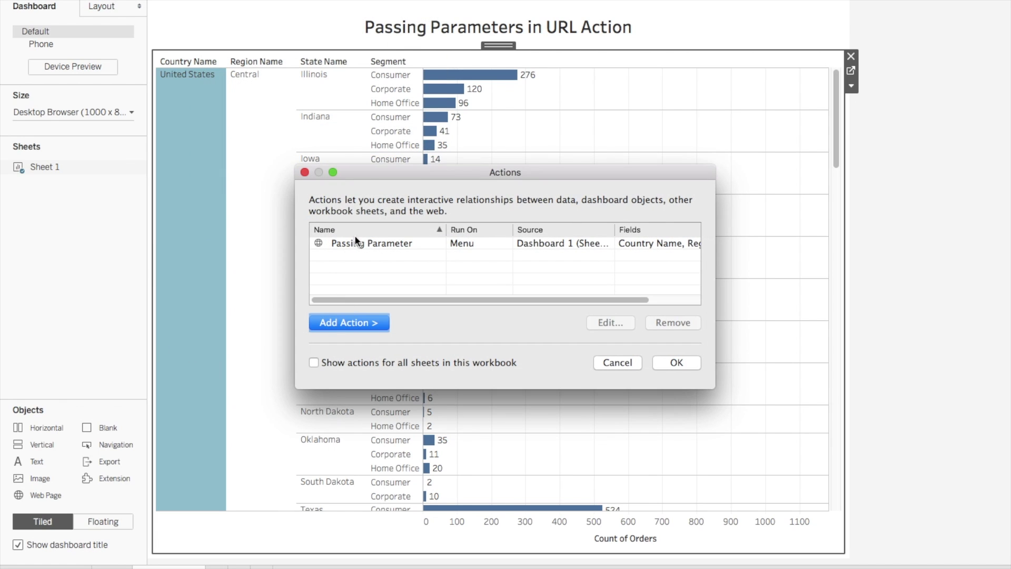
{"action": "left_click", "coordinate": [354, 243]}
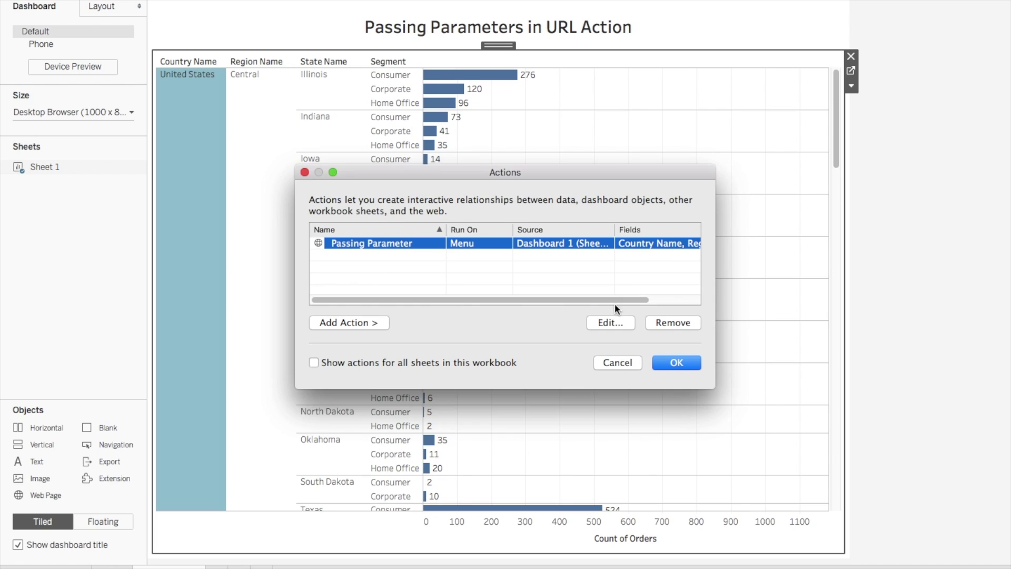
{"action": "left_click", "coordinate": [665, 325]}
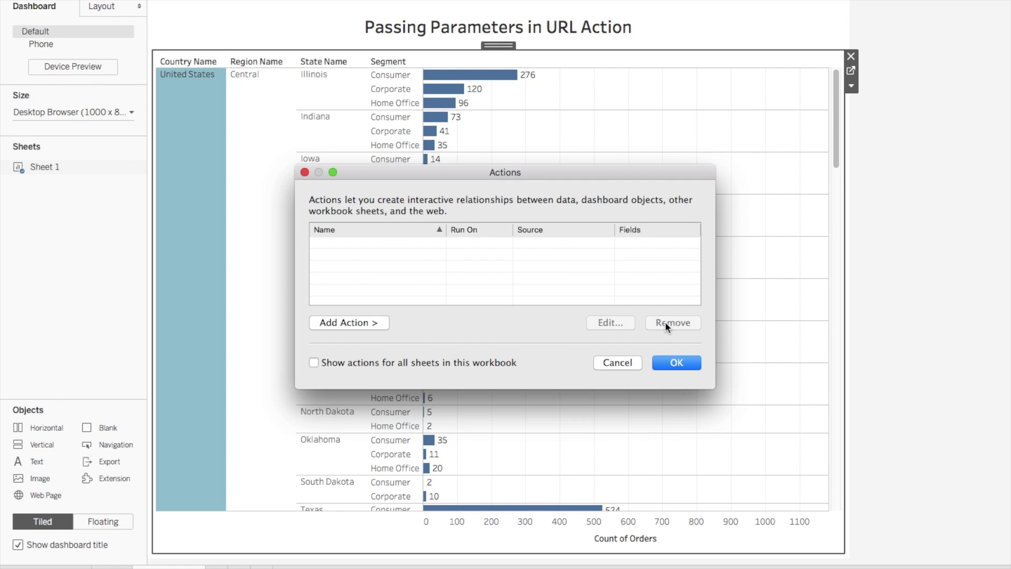
Add a Go to URL action named "Passing Parameters" and ready its URL for entry
{"action": "left_click", "coordinate": [364, 323]}
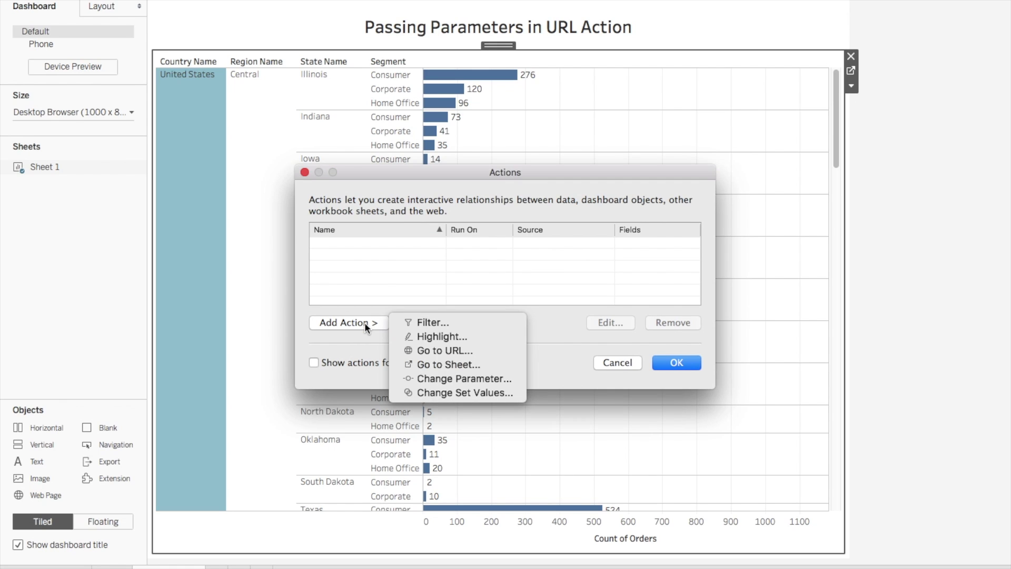
{"action": "left_click", "coordinate": [454, 351]}
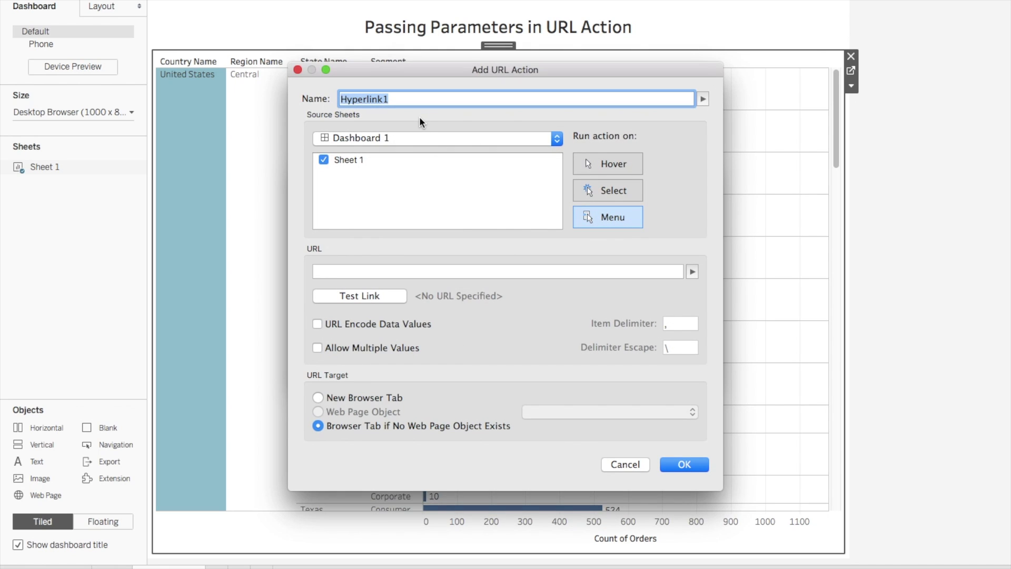
{"action": "type", "text": "Passing Parameters"}
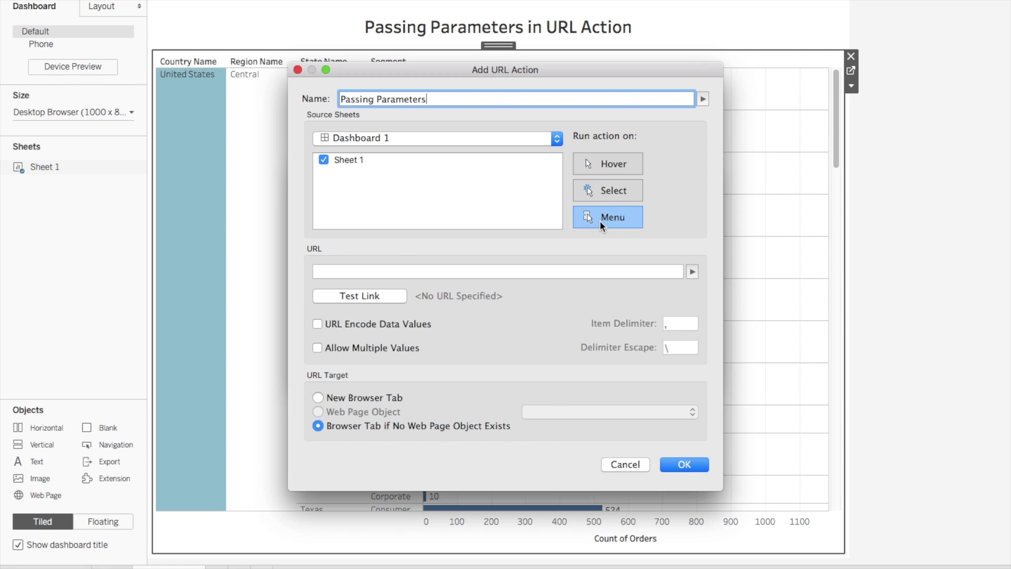
{"action": "left_click", "coordinate": [407, 272]}
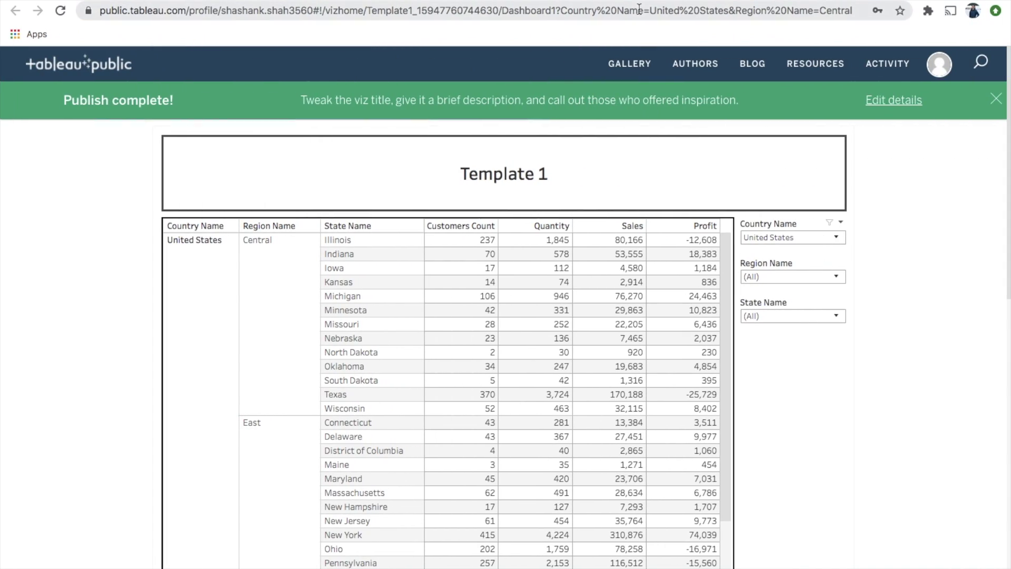
Copy the published dashboard's address from Chrome into the note in Notes, replacing the existing link, and delete everything after the question mark
{"action": "left_click", "coordinate": [676, 11]}
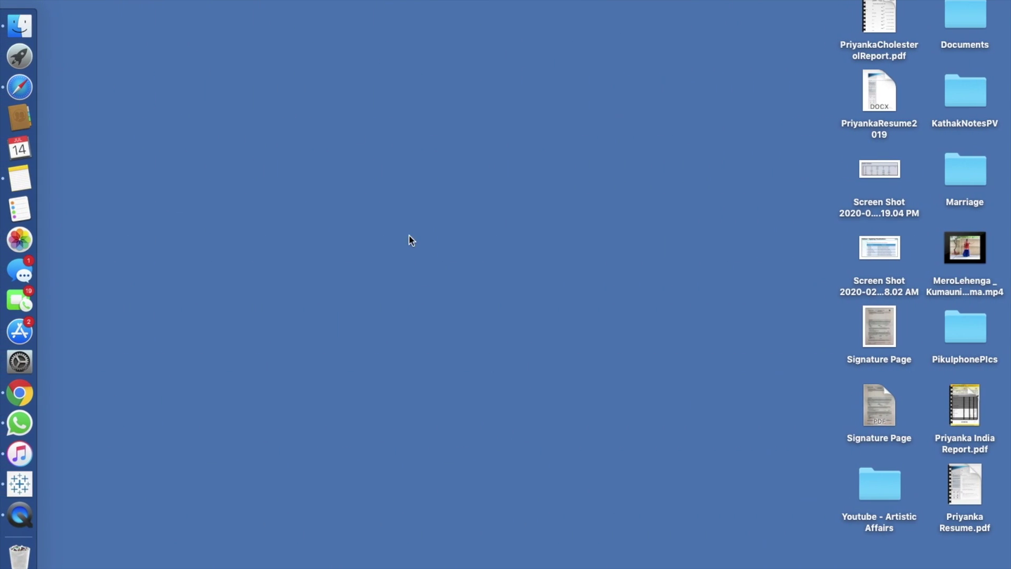
{"action": "left_click", "coordinate": [20, 180]}
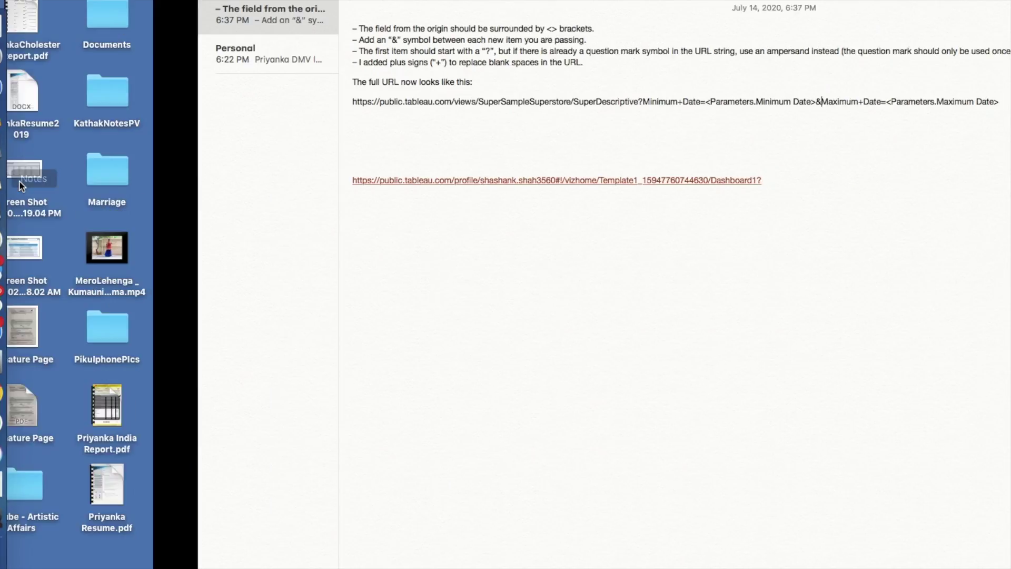
{"action": "left_click", "coordinate": [593, 178]}
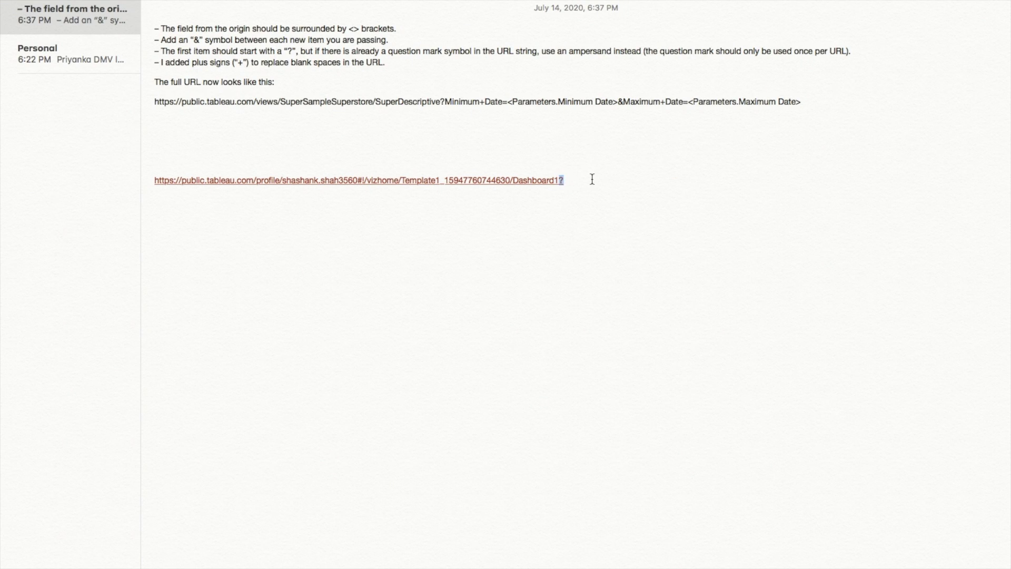
{"action": "key", "text": "super+shift+Left"}
{"action": "key", "text": "super+v"}
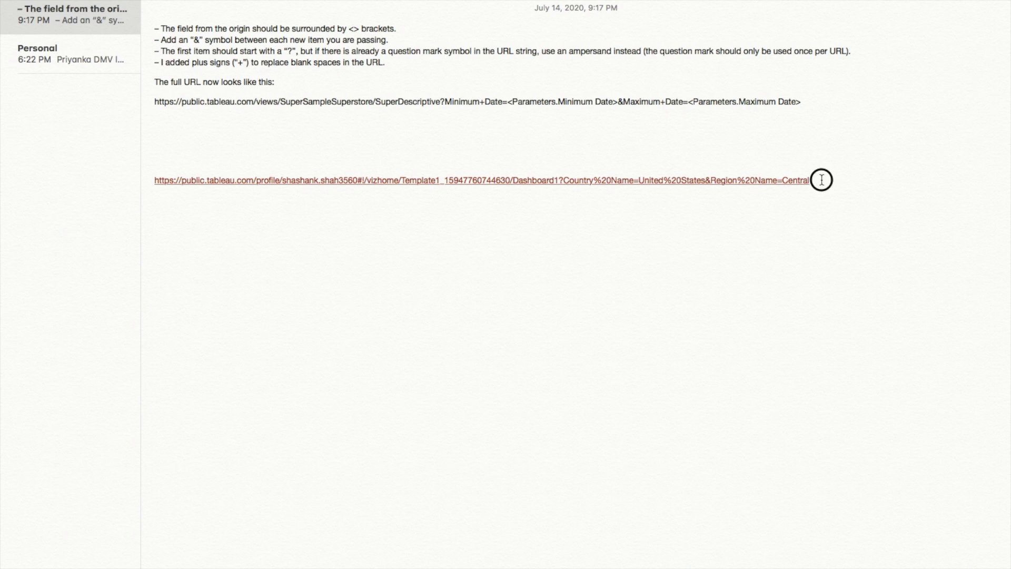
{"action": "left_click_drag", "start_coordinate": [656, 186], "coordinate": [567, 186]}
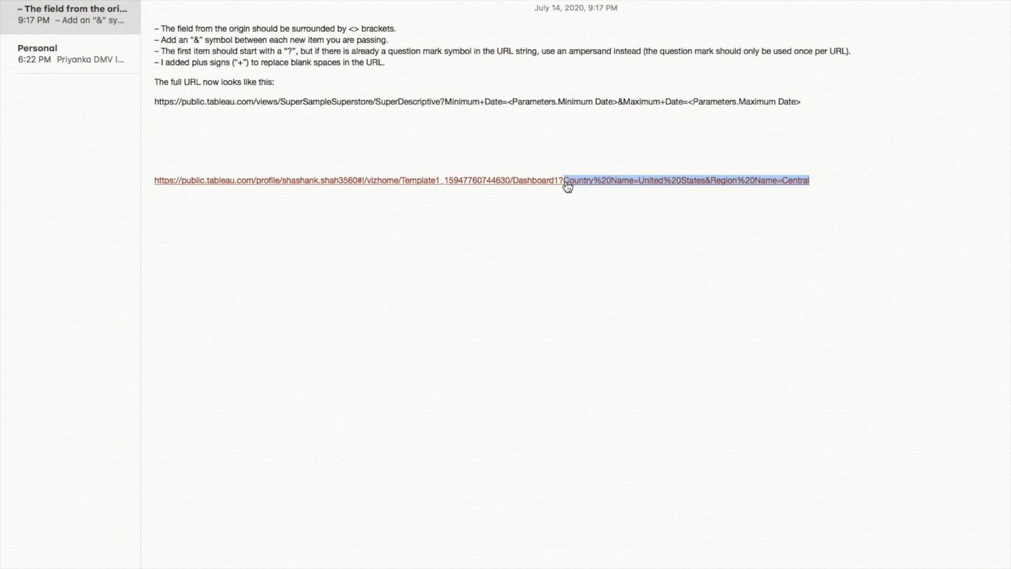
{"action": "key", "text": "BackSpace"}
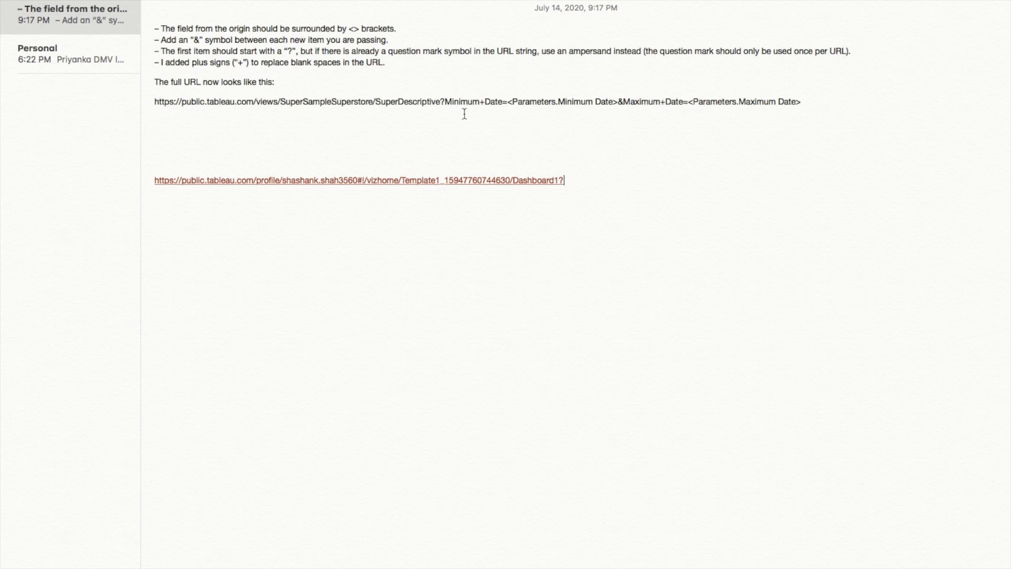
Examine the note's sample URL: the question mark, the Minimum+Date parameter, its bracketed field value and the ampersand before Maximum+Date
{"action": "triple_click", "coordinate": [422, 100]}
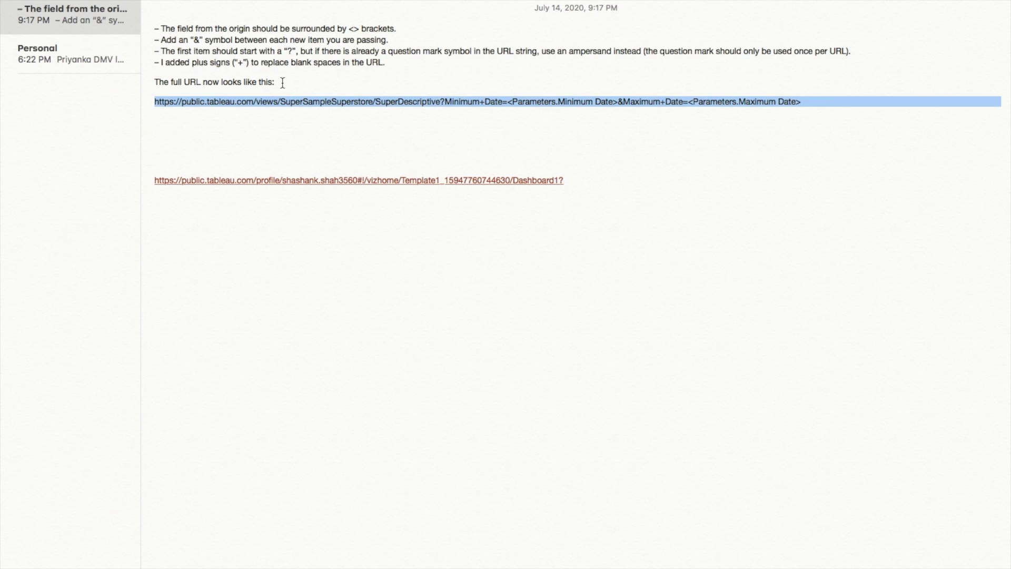
{"action": "left_click", "coordinate": [432, 132]}
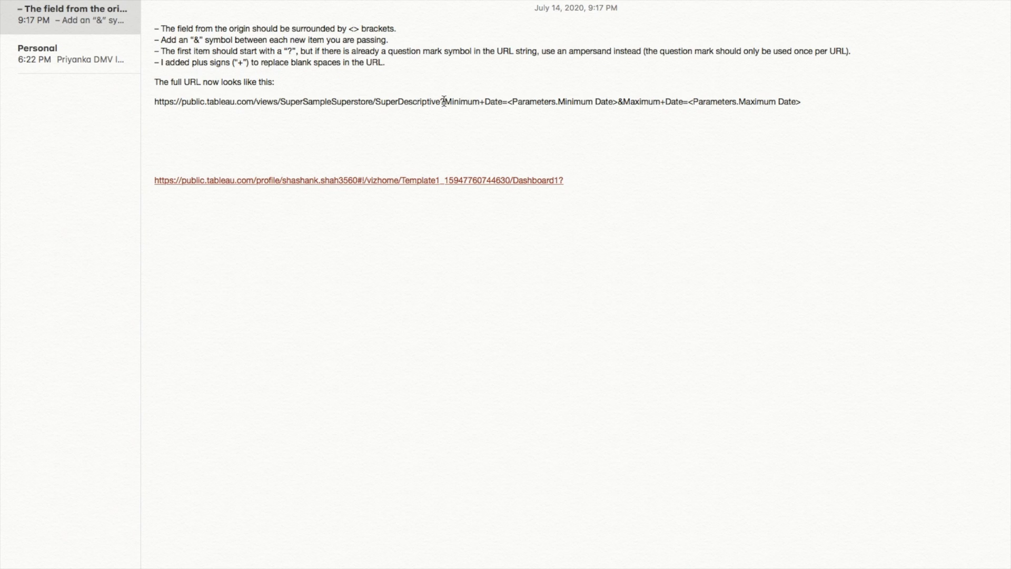
{"action": "left_click_drag", "start_coordinate": [445, 101], "coordinate": [504, 101]}
{"action": "left_click", "coordinate": [596, 101]}
{"action": "left_click", "coordinate": [644, 133]}
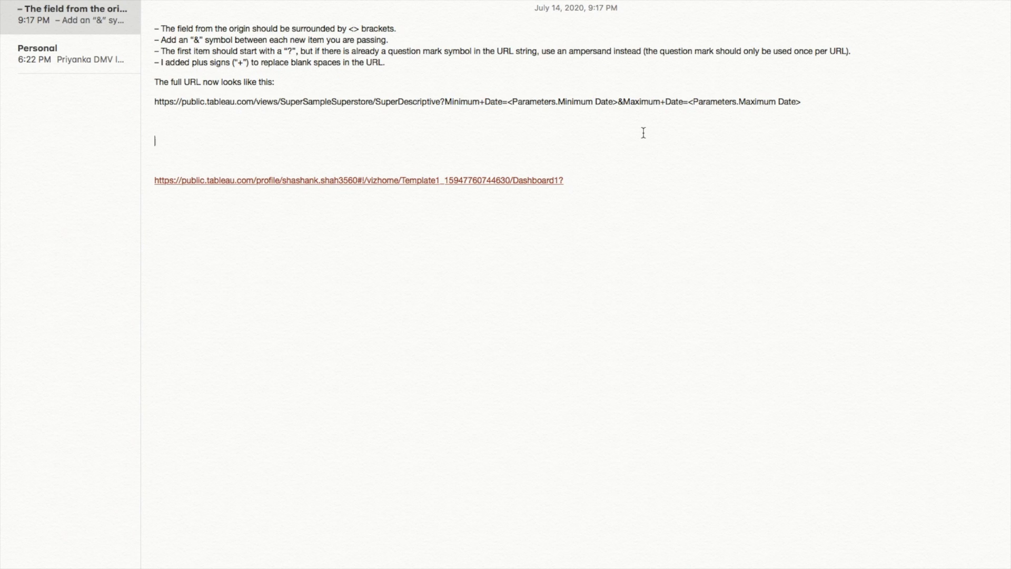
{"action": "double_click", "coordinate": [620, 102]}
{"action": "left_click", "coordinate": [618, 102]}
{"action": "double_click", "coordinate": [622, 101]}
{"action": "mouse_move", "coordinate": [622, 102]}
{"action": "left_mouse_down"}
{"action": "mouse_move", "coordinate": [676, 103]}
{"action": "mouse_move", "coordinate": [631, 106]}
{"action": "left_mouse_up"}
{"action": "left_click_drag", "start_coordinate": [631, 105], "coordinate": [632, 102]}
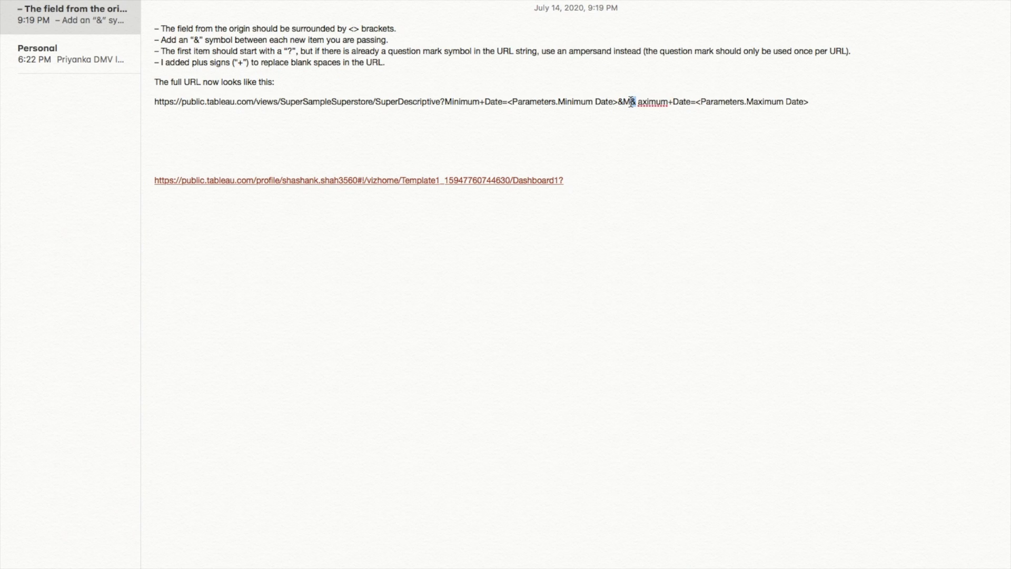
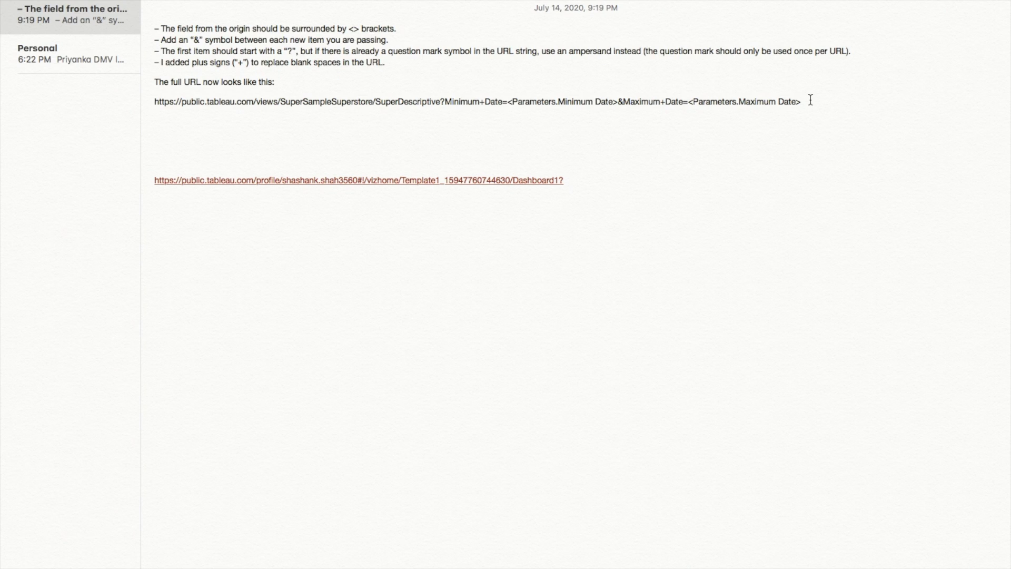
Append the parameter Country+Name=<Country Name> after the question mark of the dashboard link in the note, checking its name and bracketed value
{"action": "left_click", "coordinate": [581, 181]}
{"action": "key", "text": "ctrl+Right"}
{"action": "key", "text": "ctrl+Right"}
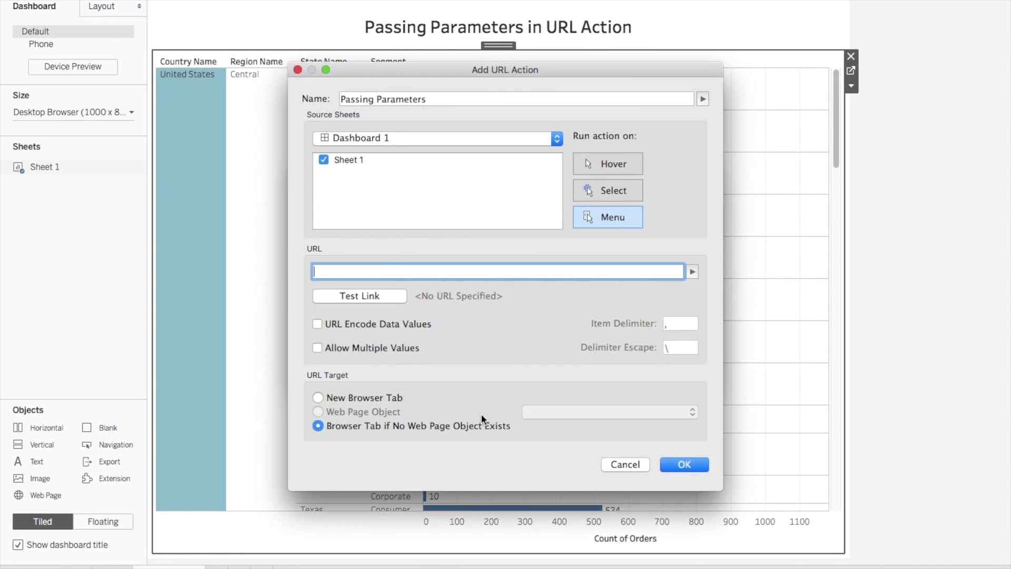
{"action": "key", "text": "super+Tab"}
{"action": "type", "text": "Country+Name"}
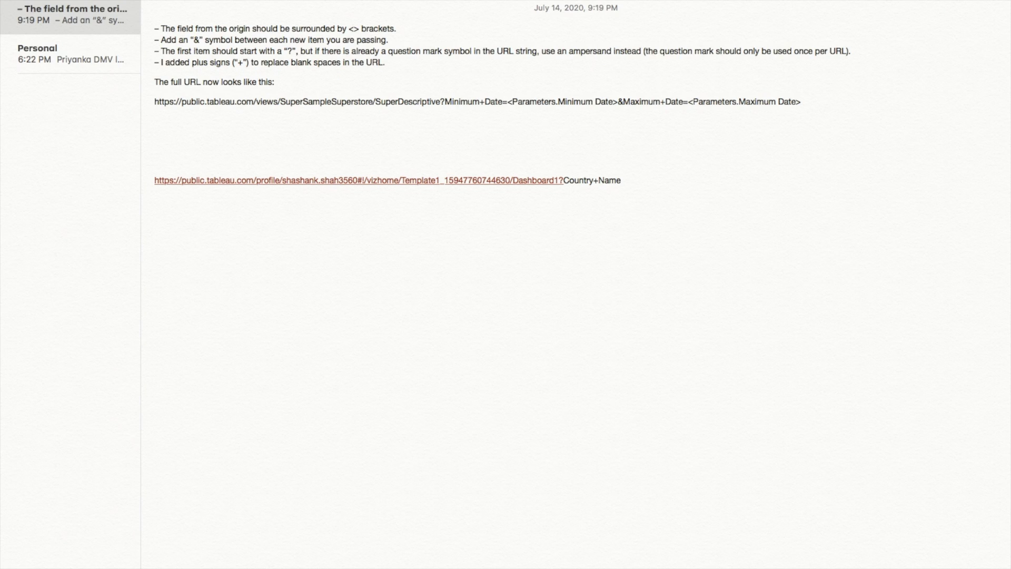
{"action": "type", "text": "=<Country Name>"}
{"action": "left_click", "coordinate": [627, 183]}
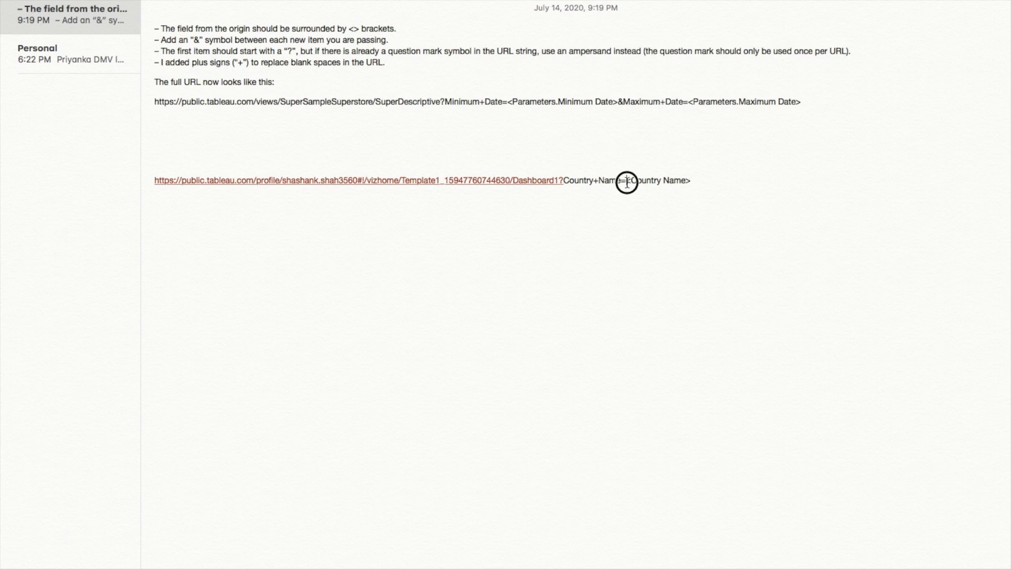
{"action": "left_click_drag", "start_coordinate": [627, 182], "coordinate": [689, 180]}
{"action": "left_click", "coordinate": [621, 180]}
{"action": "left_click_drag", "start_coordinate": [621, 180], "coordinate": [563, 180]}
Extend the dashboard link in the note with &Region+Name=<Region Name>
{"action": "left_click", "coordinate": [700, 184]}
{"action": "type", "text": "&Region+Name=<"}
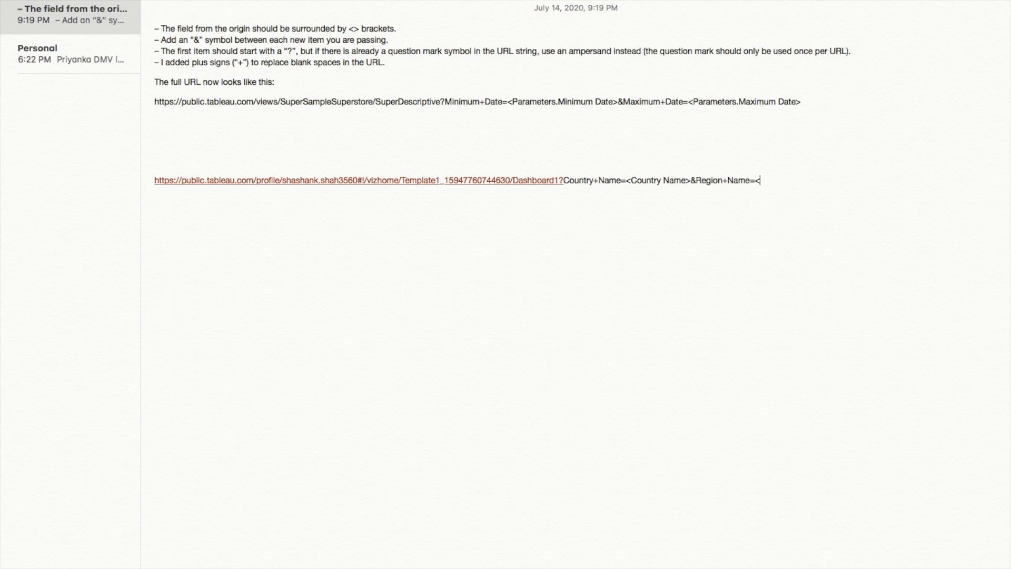
{"action": "type", "text": "Region Name>"}
Copy the full parameterised link from the note into the URL of the new action in Tableau Desktop
{"action": "triple_click", "coordinate": [747, 180]}
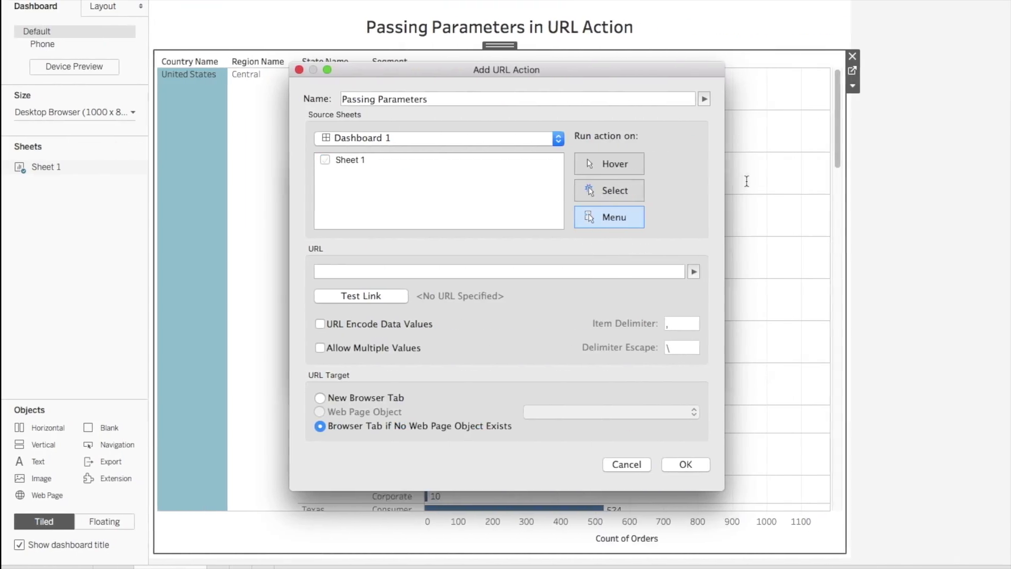
{"action": "left_click", "coordinate": [452, 271]}
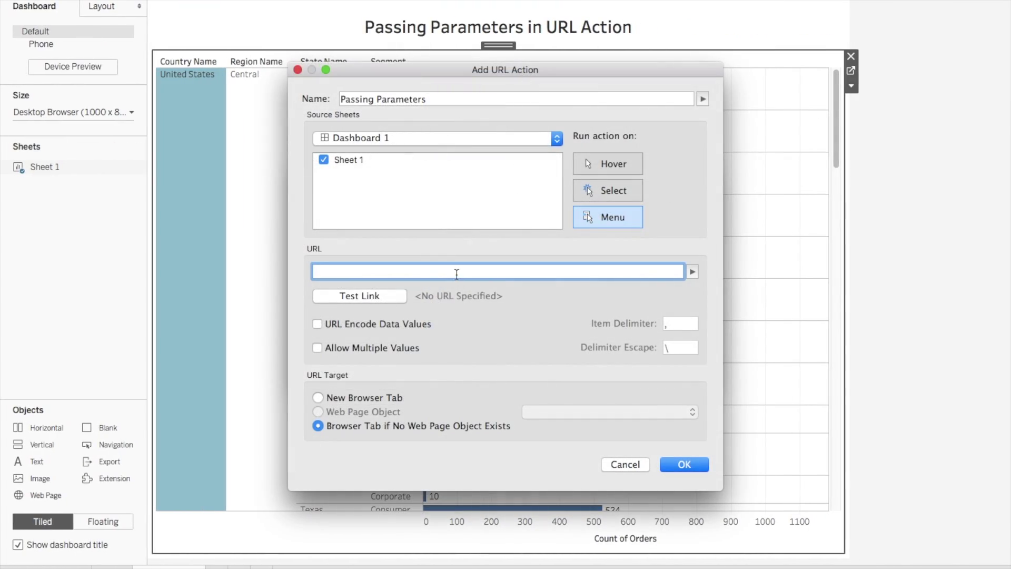
{"action": "key", "text": "super+v"}
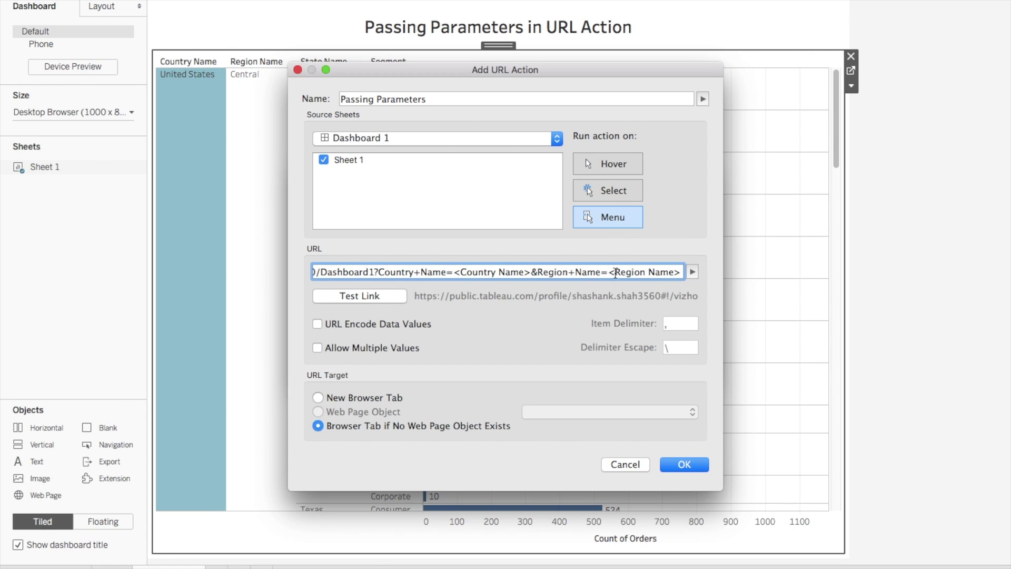
Replace the bracketed region value in the action's URL with the inserted Region Name field and save the dashboard actions
{"action": "left_click_drag", "start_coordinate": [609, 272], "coordinate": [683, 273]}
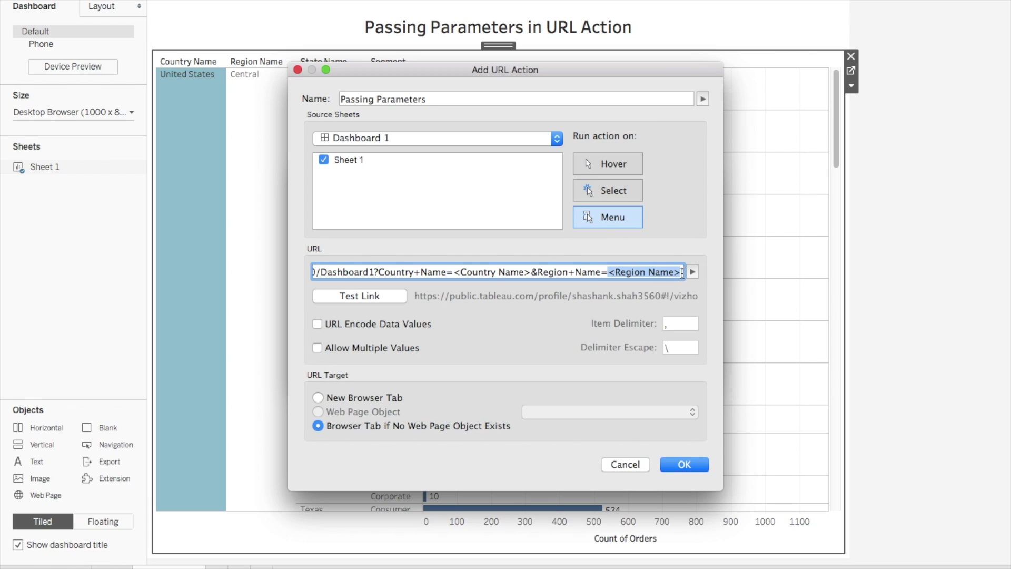
{"action": "left_click", "coordinate": [692, 273]}
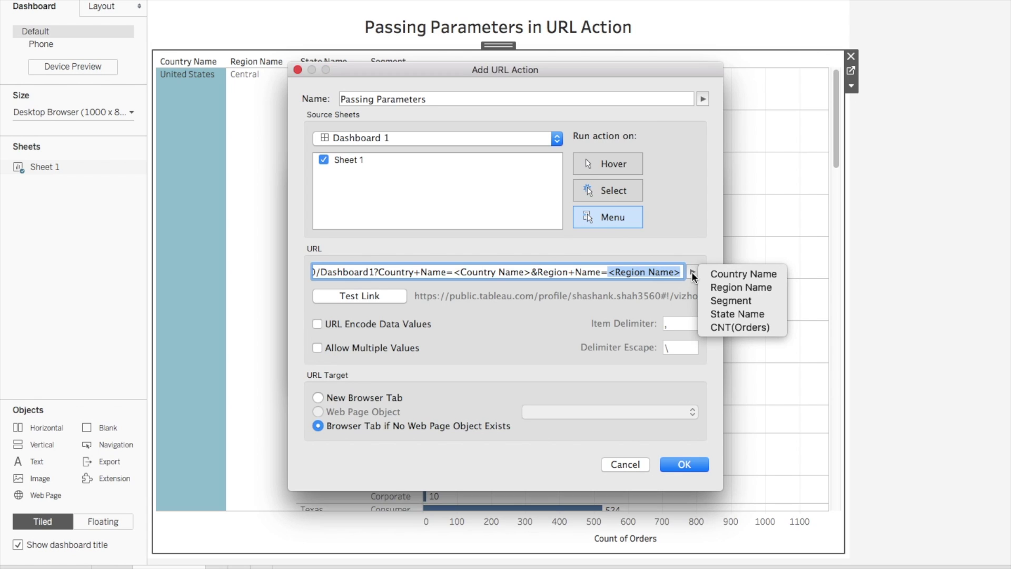
{"action": "left_click", "coordinate": [751, 290]}
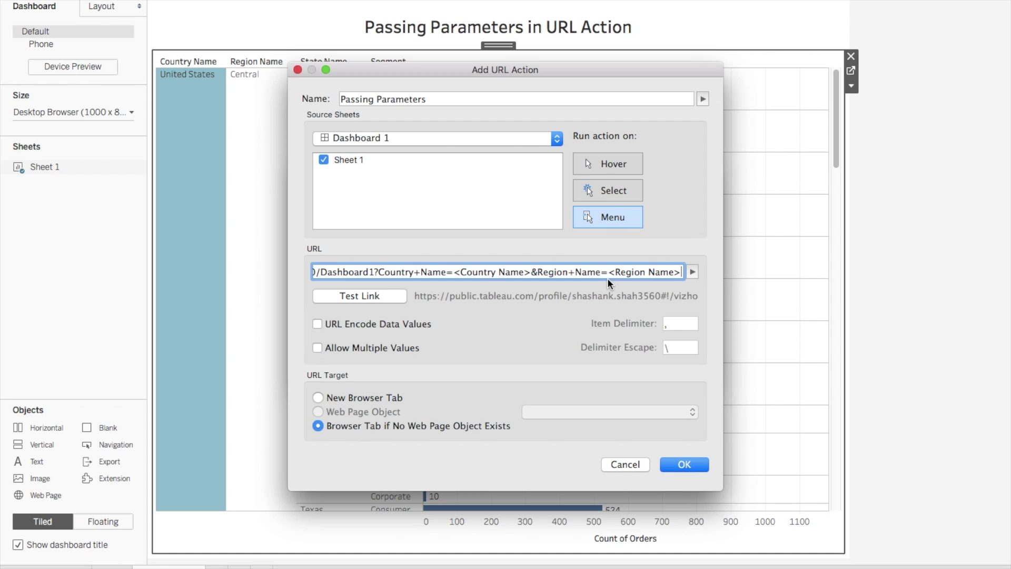
{"action": "left_click", "coordinate": [674, 465]}
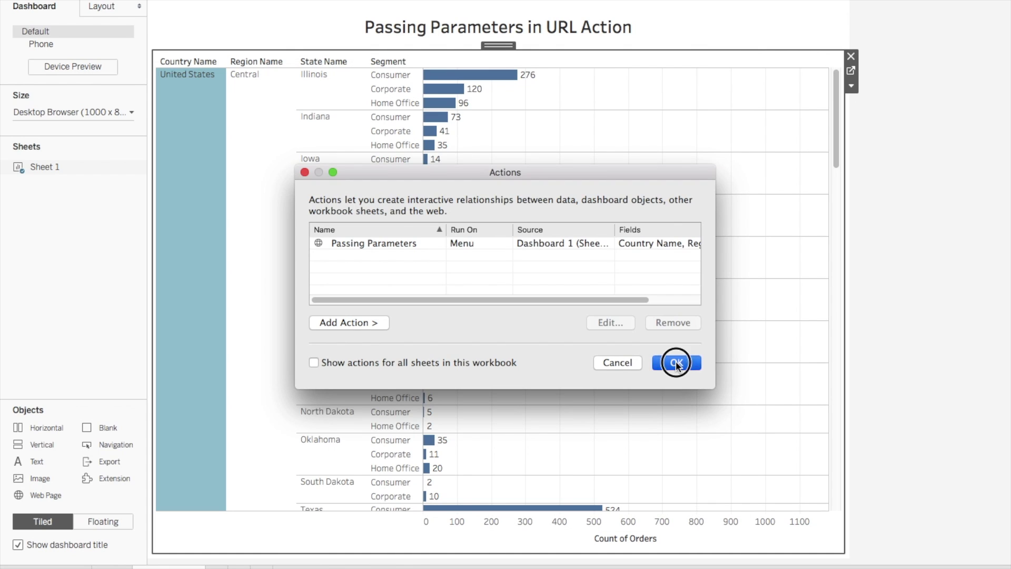
{"action": "left_click", "coordinate": [676, 363]}
{"action": "left_click", "coordinate": [894, 294]}
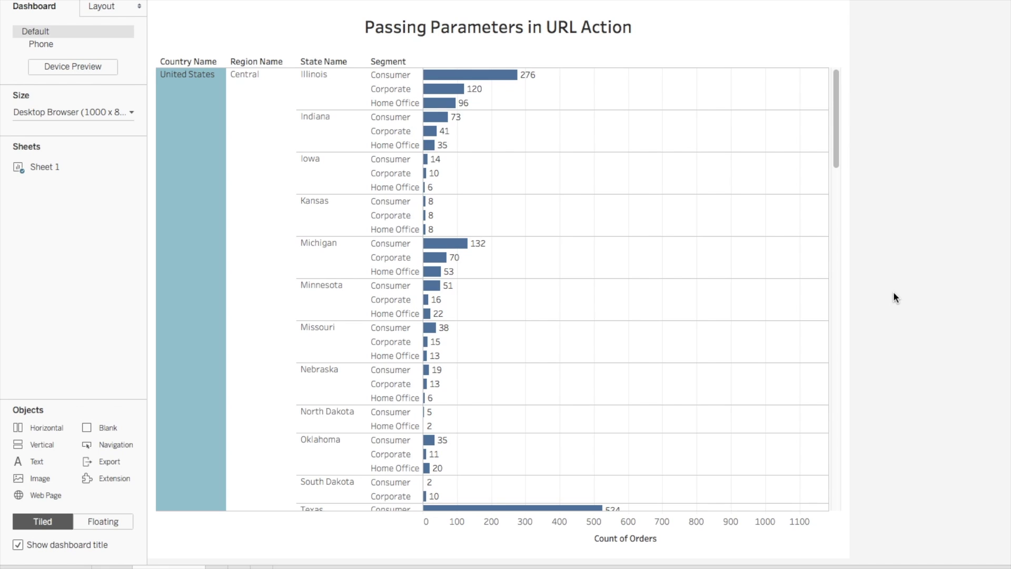
Run the Passing Parameters action from Illinois and compare the filters and rows of the opened Template 1 dashboard with the source dashboard
{"action": "left_click", "coordinate": [333, 82]}
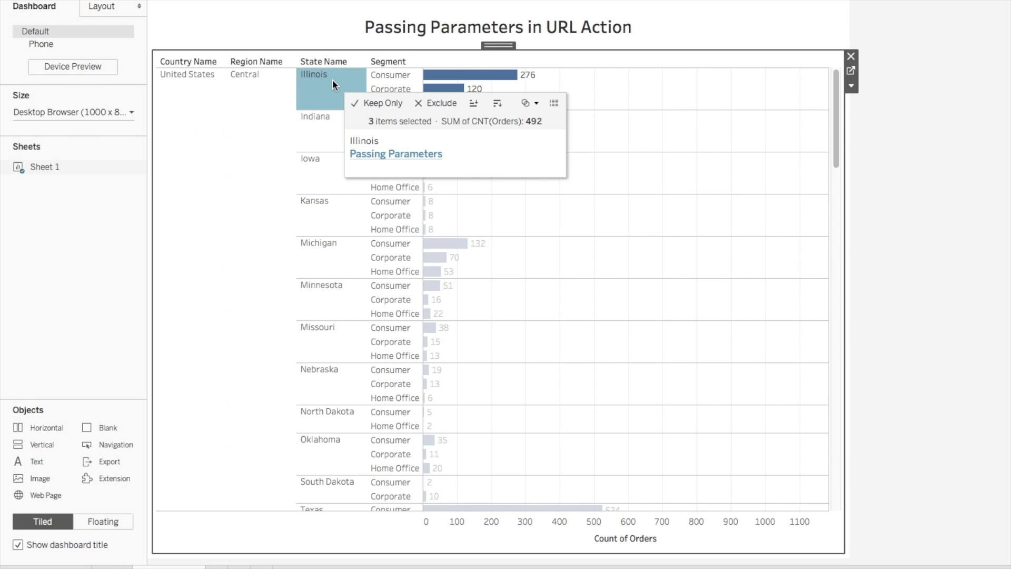
{"action": "left_click", "coordinate": [383, 156]}
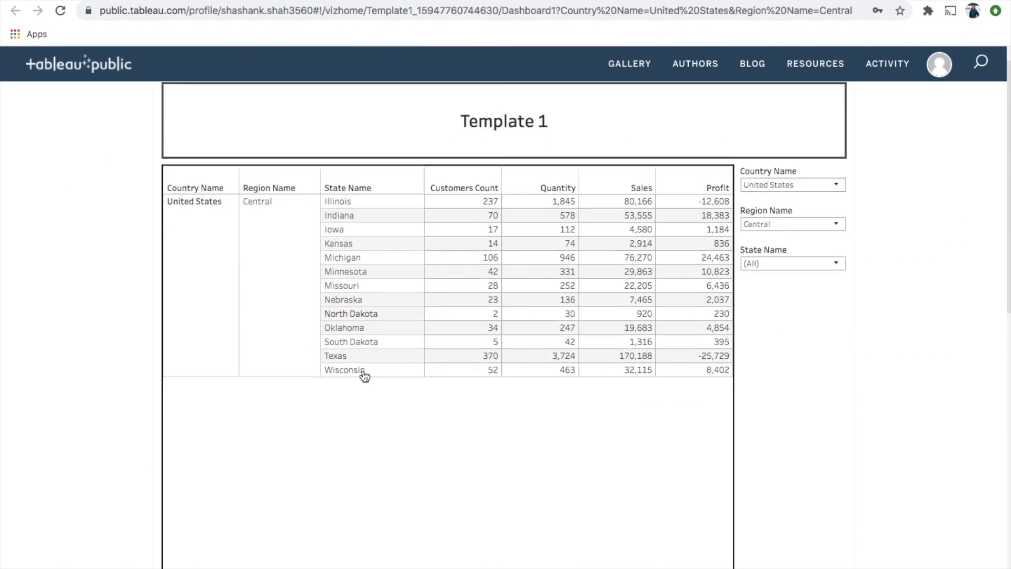
{"action": "scroll", "coordinate": [363, 375], "scroll_direction": "down", "scroll_amount": 4}
{"action": "scroll", "coordinate": [363, 375], "scroll_direction": "up", "scroll_amount": 4}
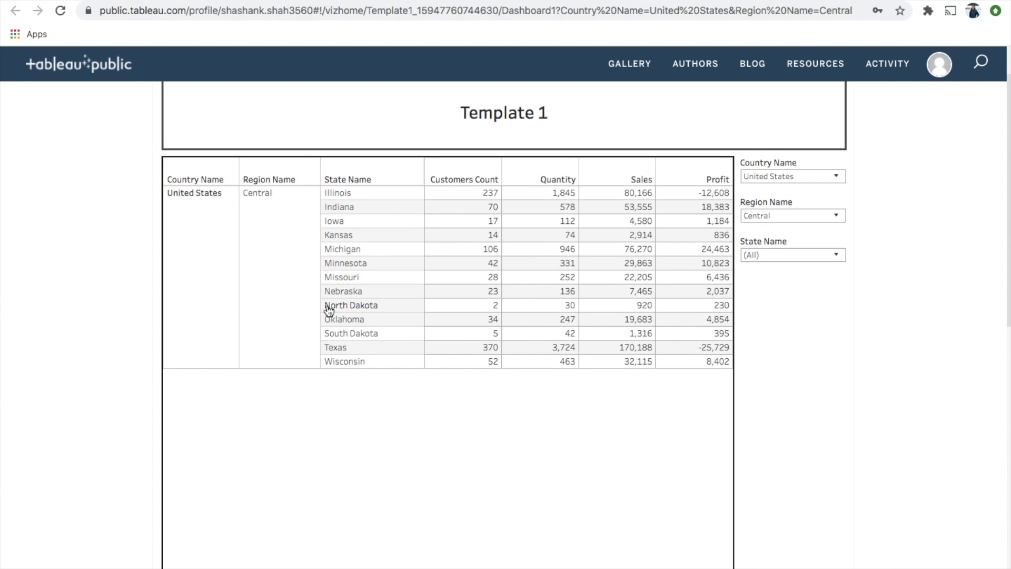
{"action": "key", "text": "ctrl+Left"}
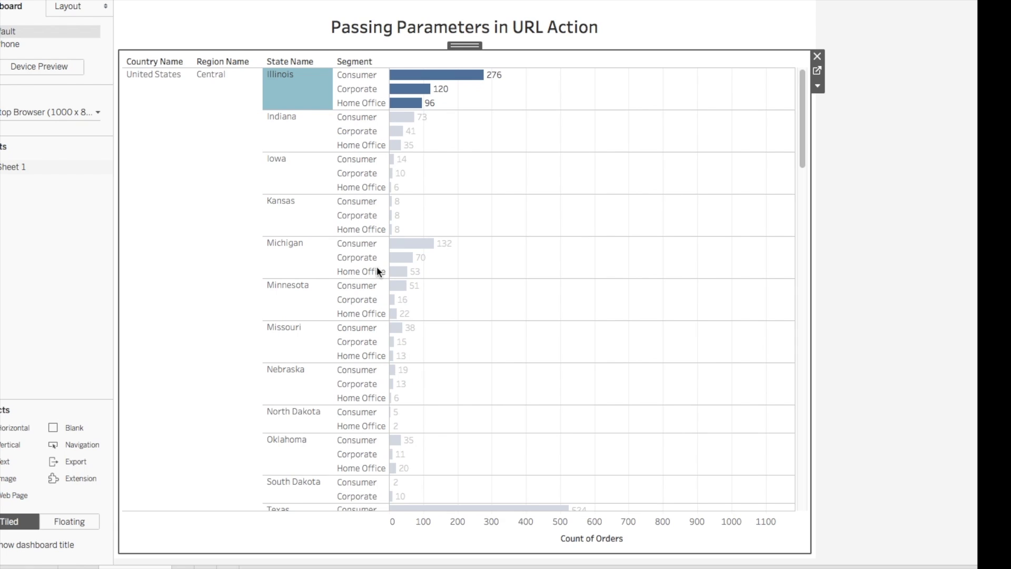
{"action": "key", "text": "ctrl+Right"}
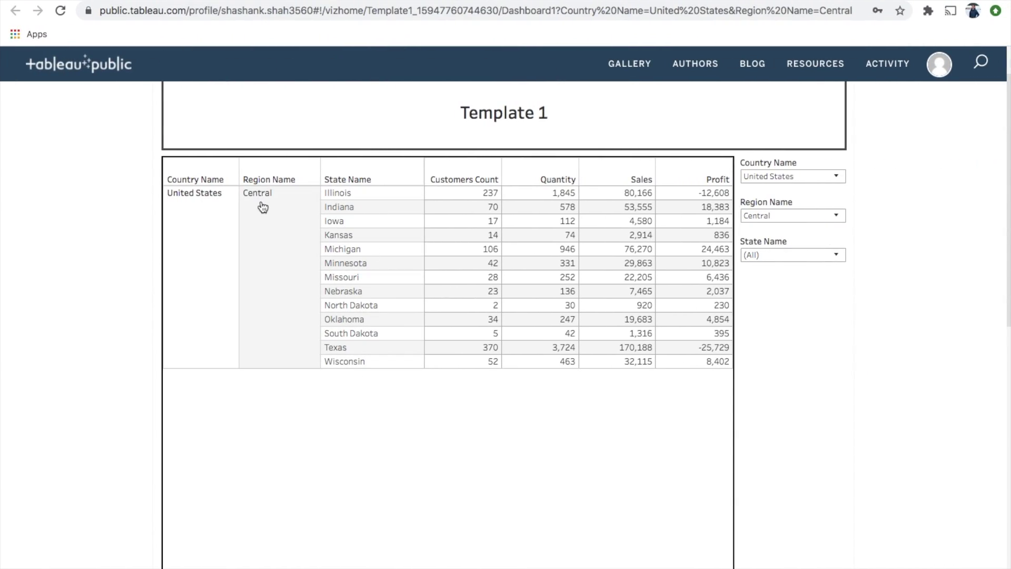
Back in Tableau Desktop, edit the Passing Parameters action and append &State+Name= to the end of its URL
{"action": "key", "text": "ctrl+Left"}
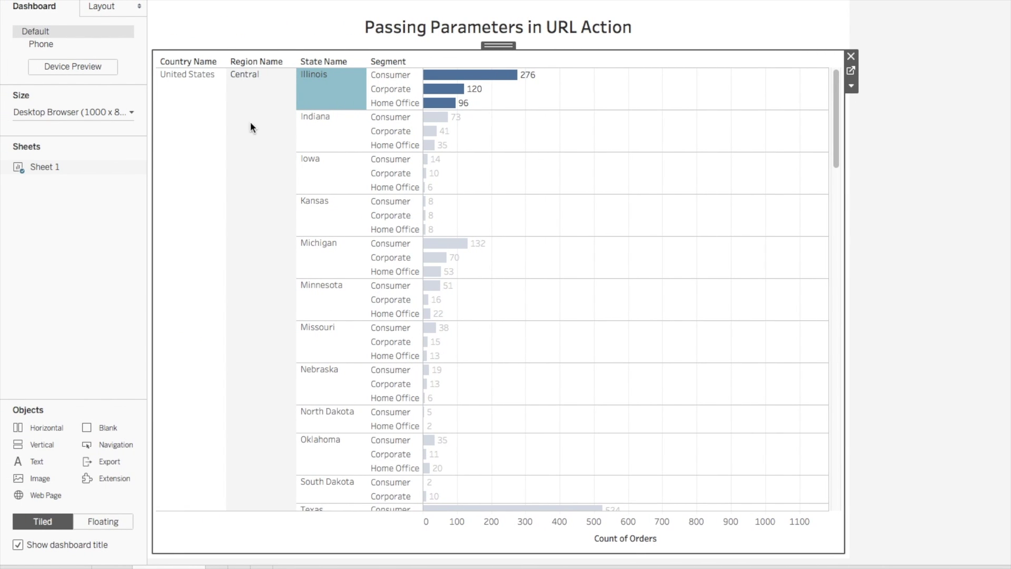
{"action": "left_click", "coordinate": [232, 1]}
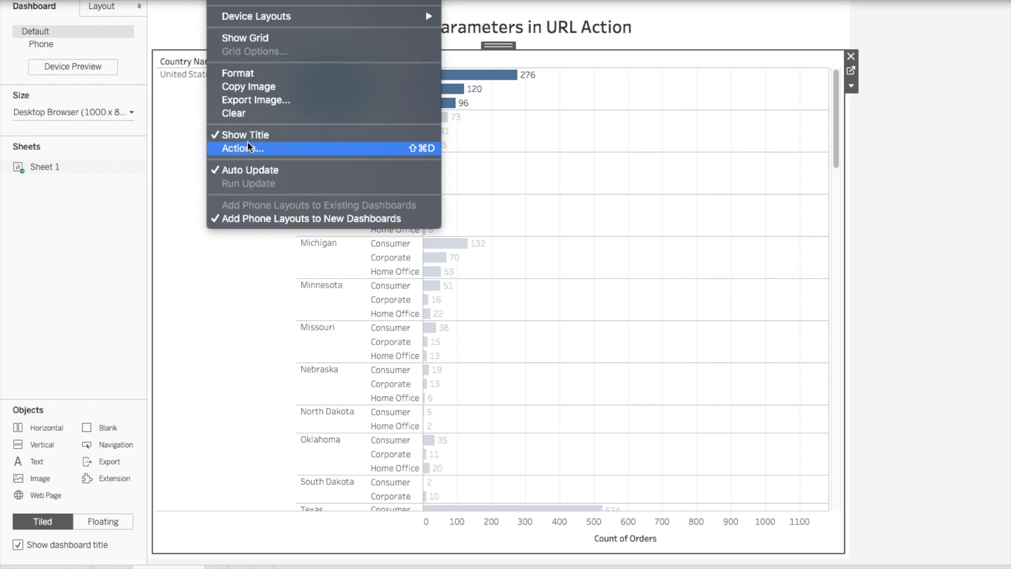
{"action": "left_click", "coordinate": [287, 144]}
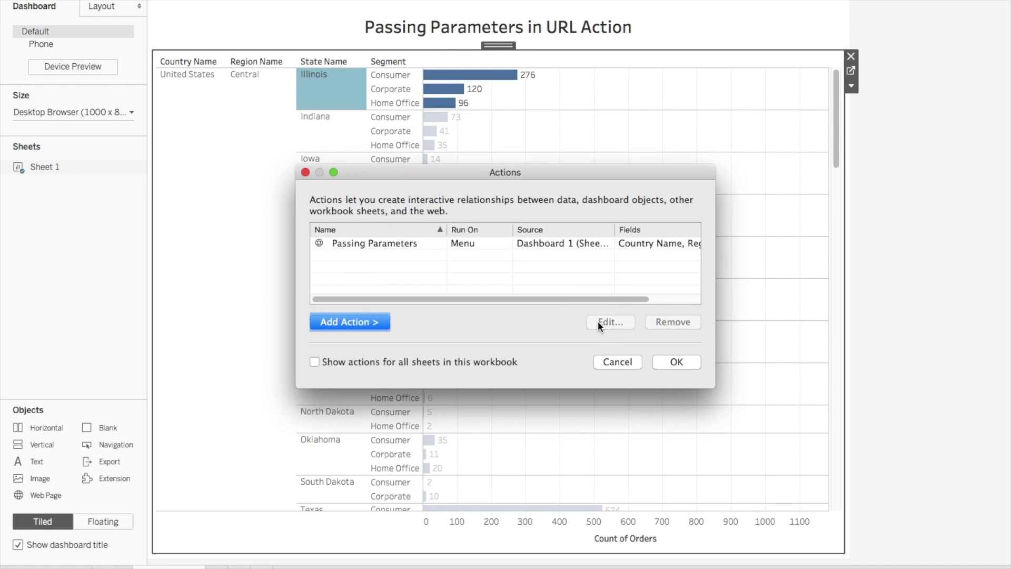
{"action": "left_click", "coordinate": [385, 244]}
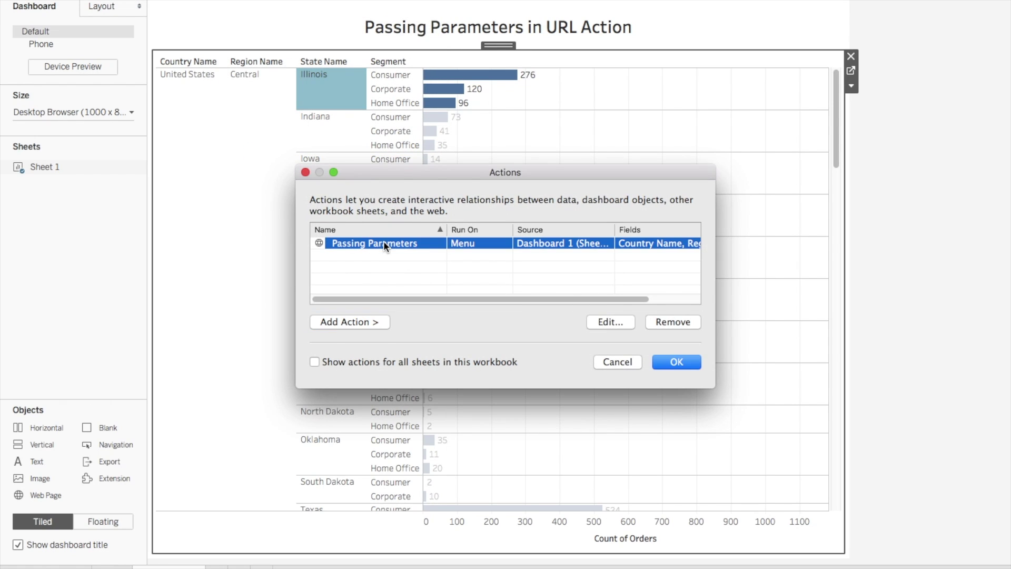
{"action": "left_click", "coordinate": [611, 323]}
{"action": "left_click", "coordinate": [682, 271]}
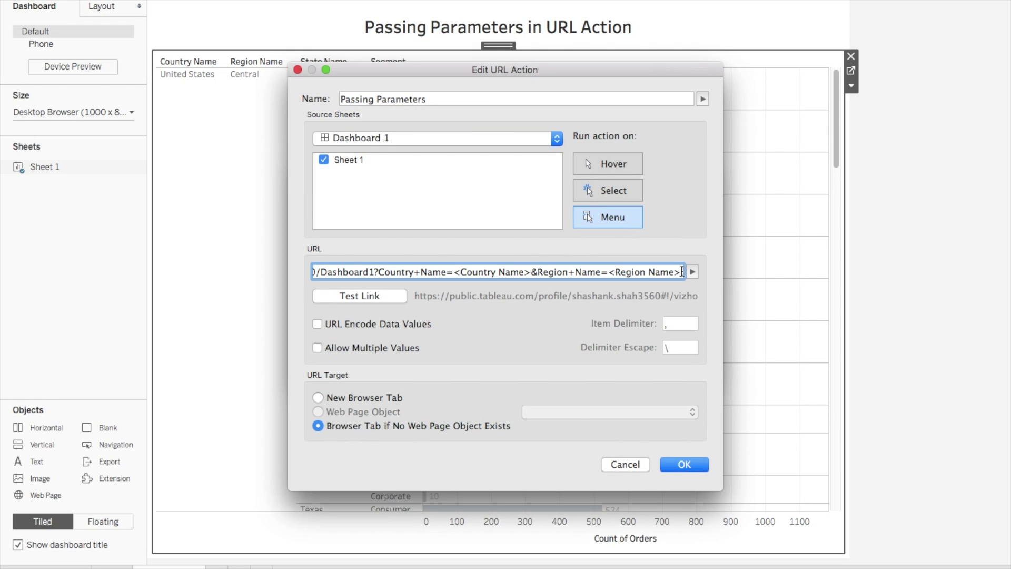
{"action": "type", "text": "&"}
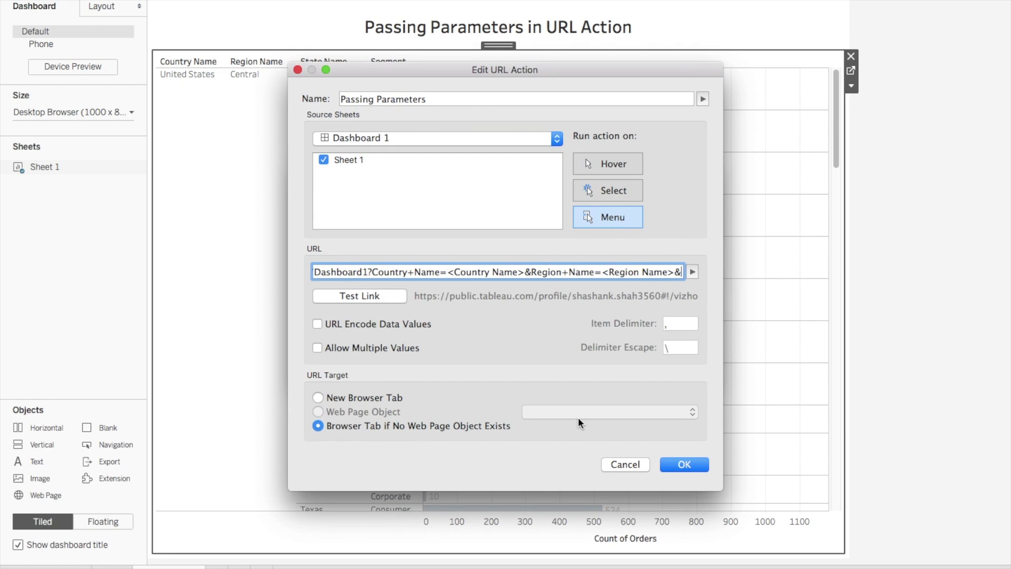
{"action": "type", "text": "State"}
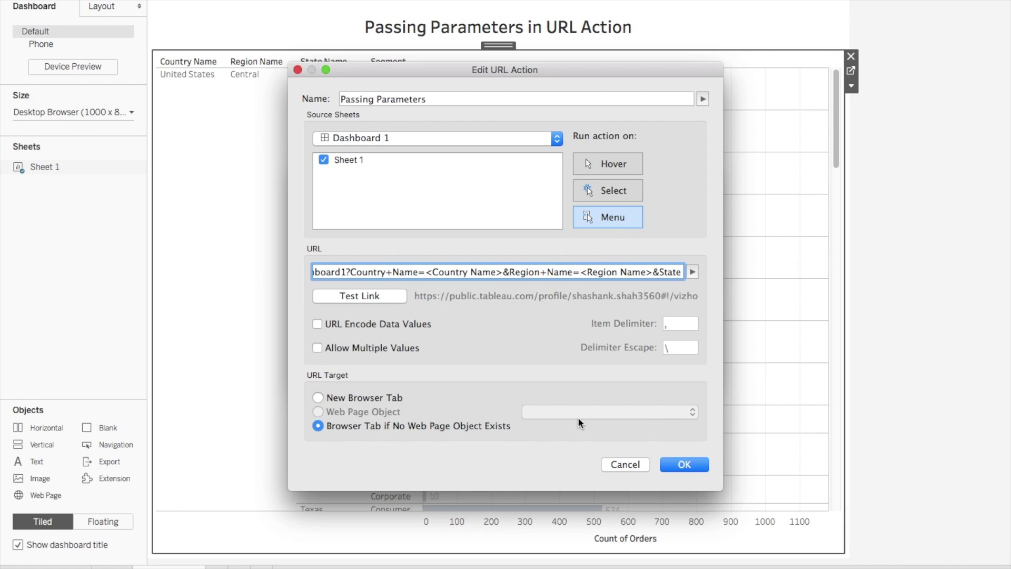
{"action": "type", "text": "+Name="}
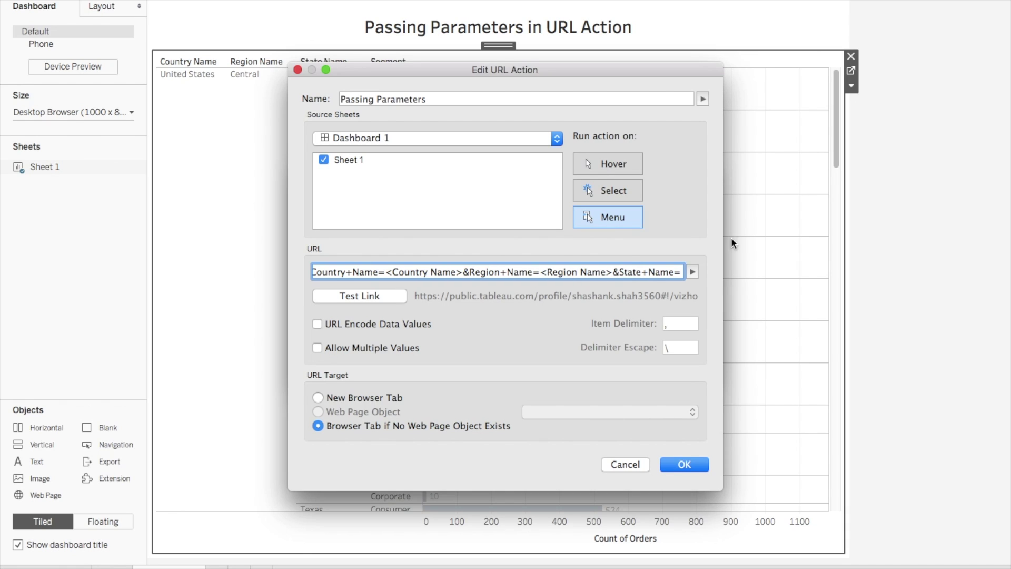
Insert the State Name field as the value of the State+Name parameter and save the dashboard actions
{"action": "left_click", "coordinate": [694, 273]}
{"action": "left_click", "coordinate": [744, 314]}
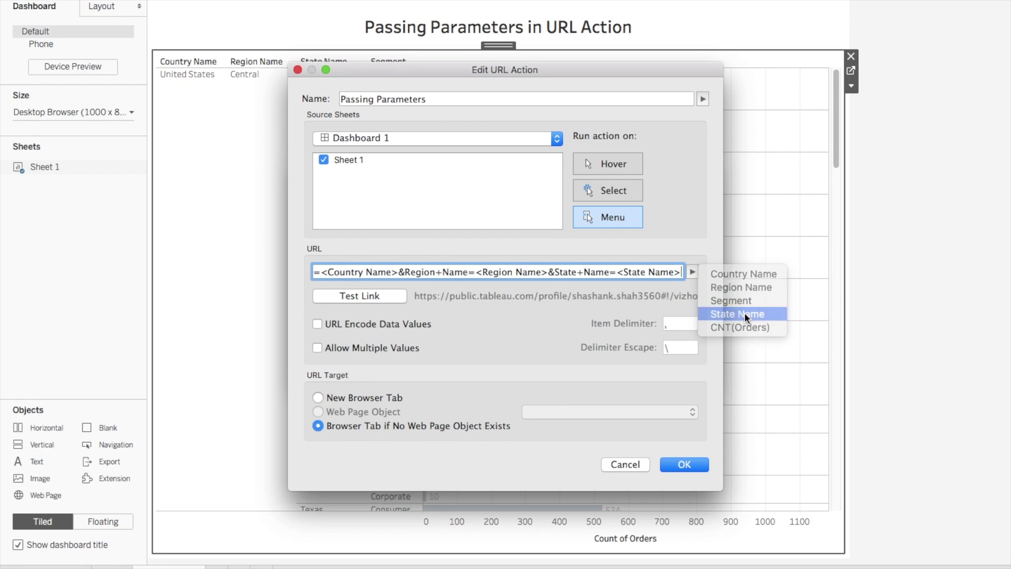
{"action": "left_click", "coordinate": [684, 464]}
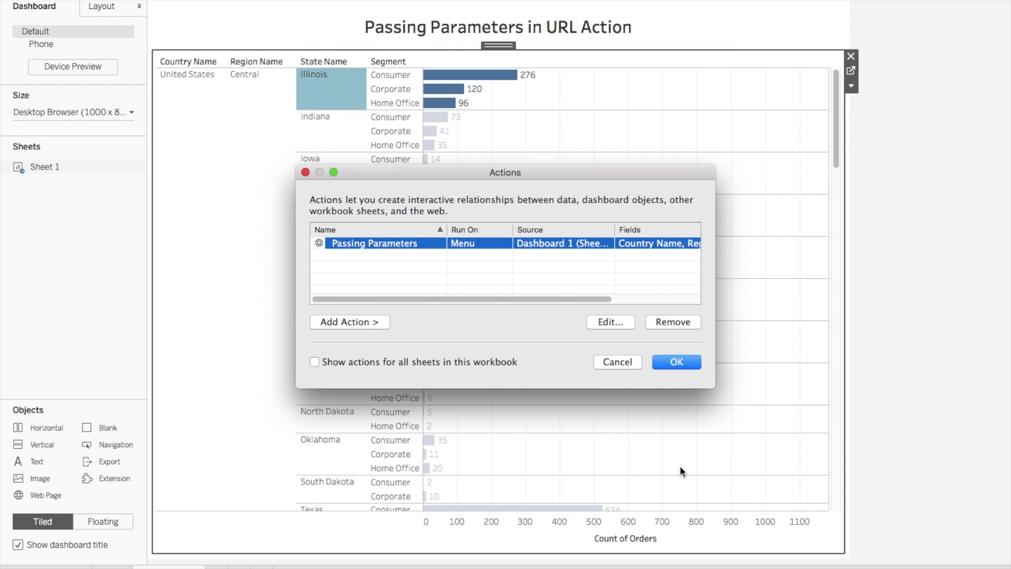
{"action": "left_click", "coordinate": [677, 362]}
{"action": "left_click", "coordinate": [905, 269]}
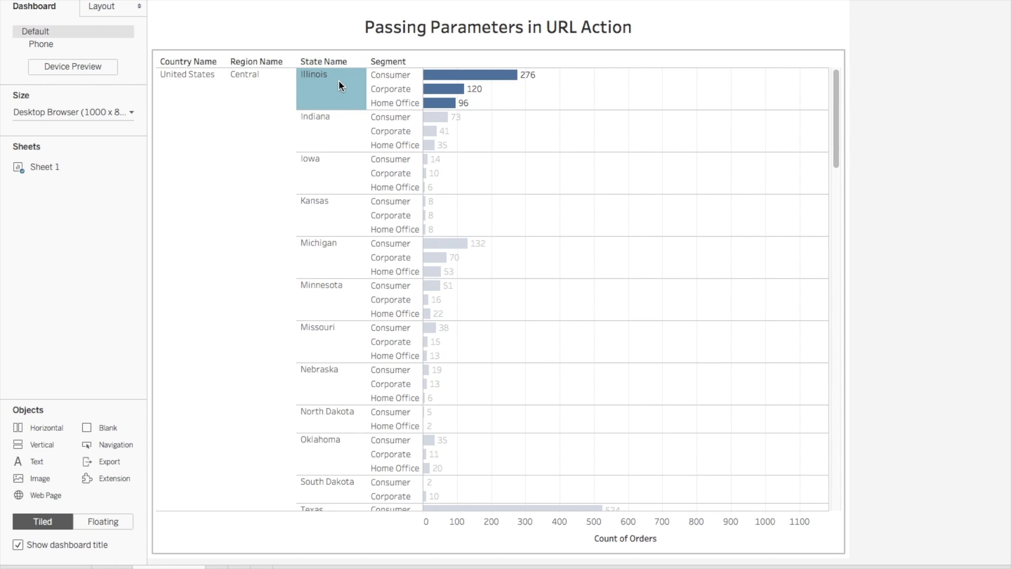
Reselect Illinois on the dashboard and run its Passing Parameters action to test the URL with the state parameter
{"action": "mouse_move", "coordinate": [324, 77]}
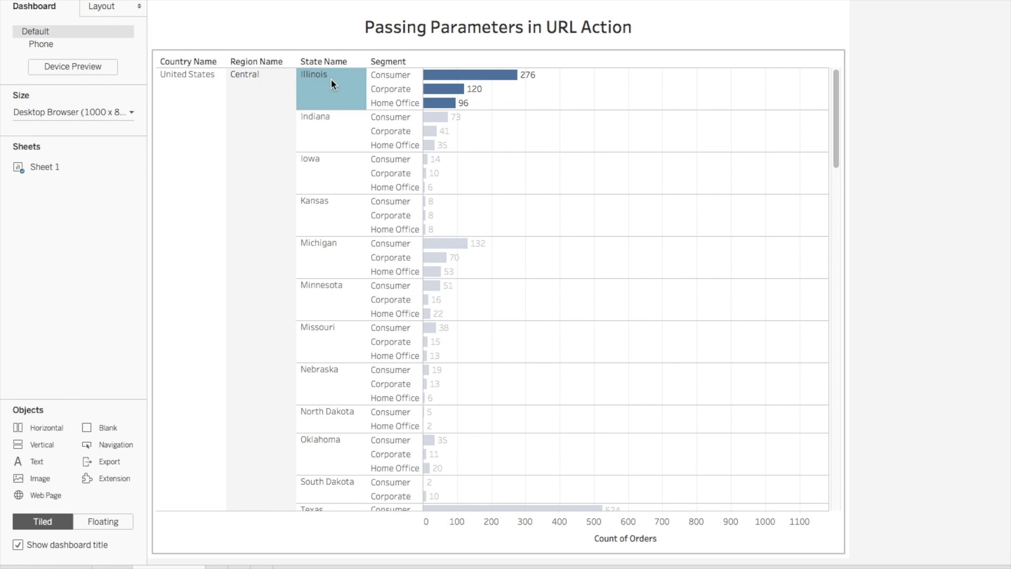
{"action": "left_click", "coordinate": [327, 85]}
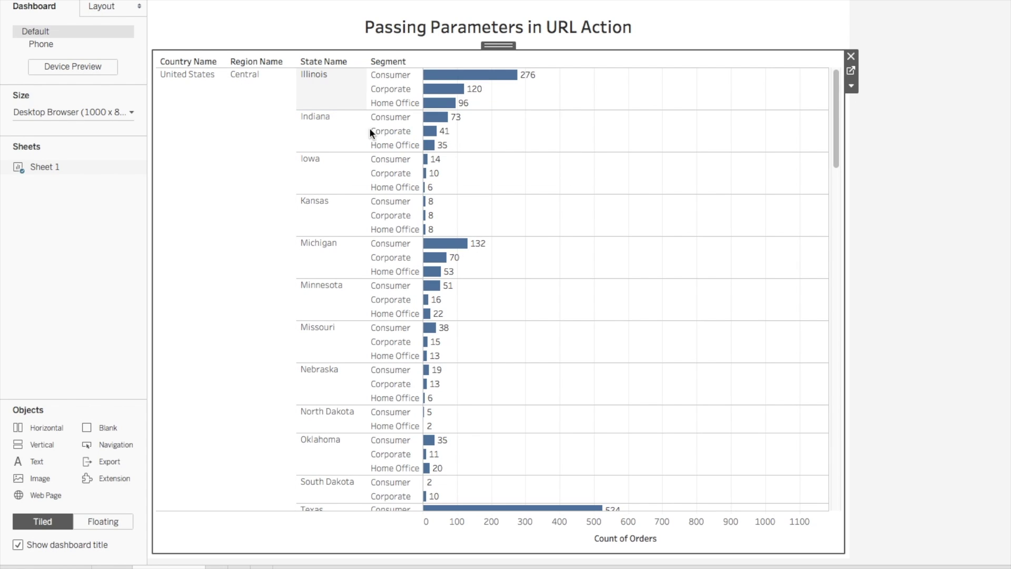
{"action": "left_click", "coordinate": [317, 85]}
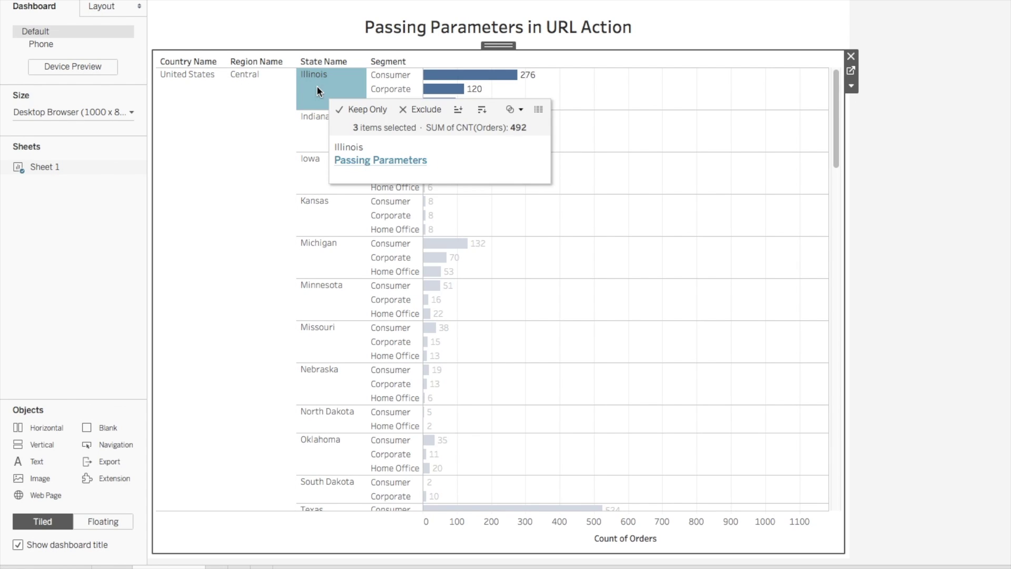
{"action": "left_click", "coordinate": [356, 161]}
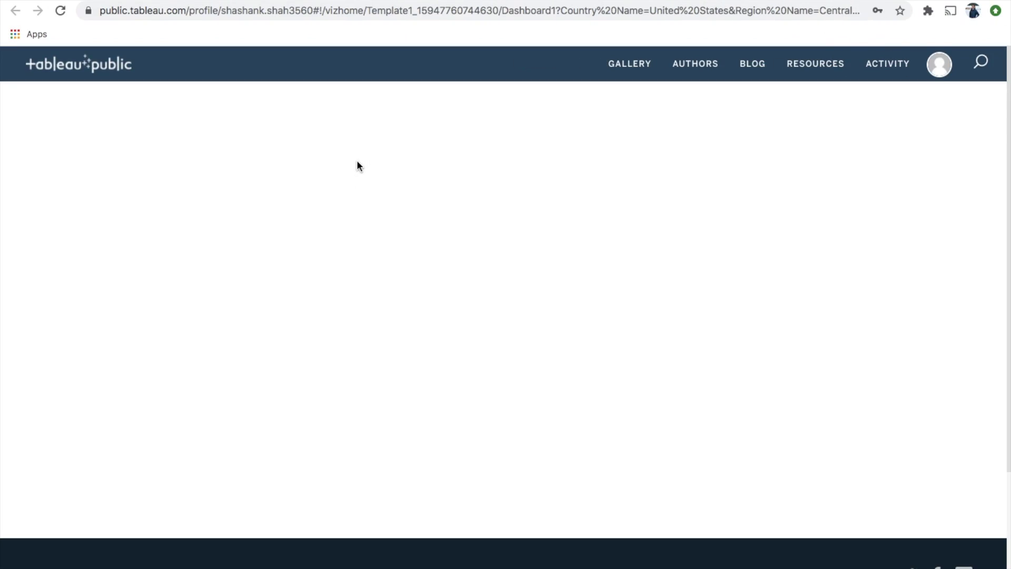